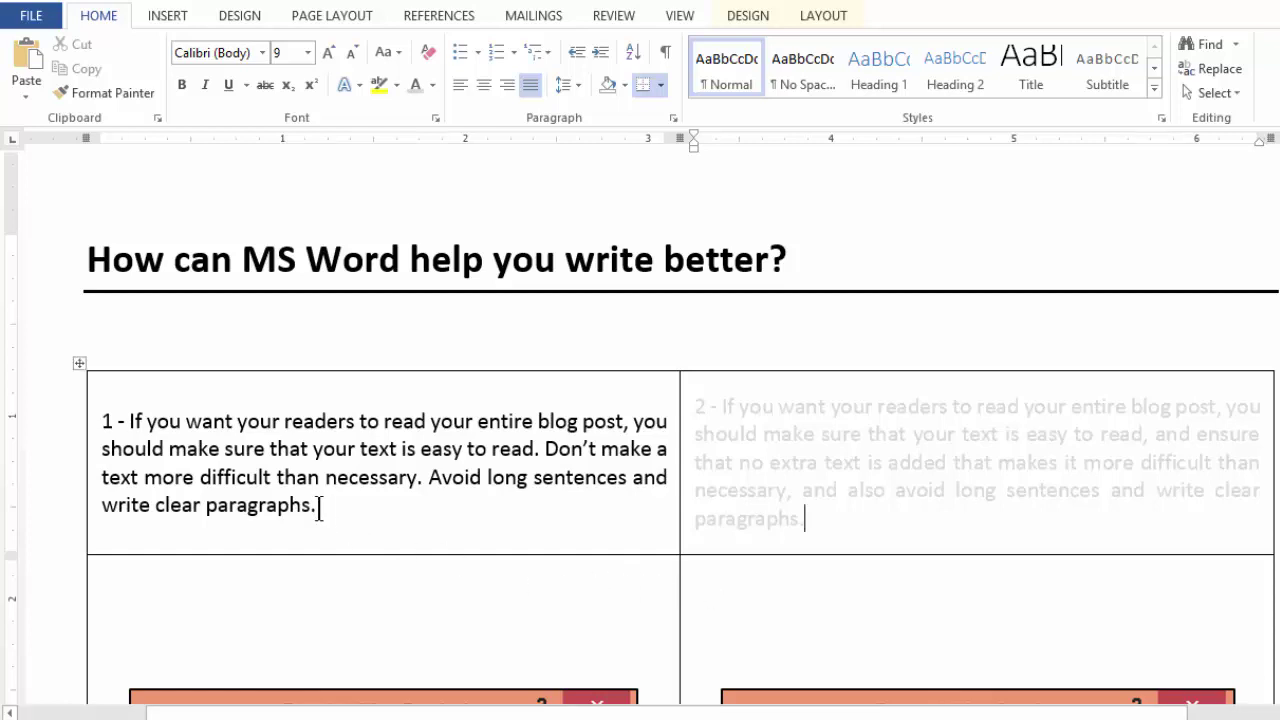
Select the first paragraph, then a part of it, and clear each selection
left_click_drag(316, 505, 103, 413)
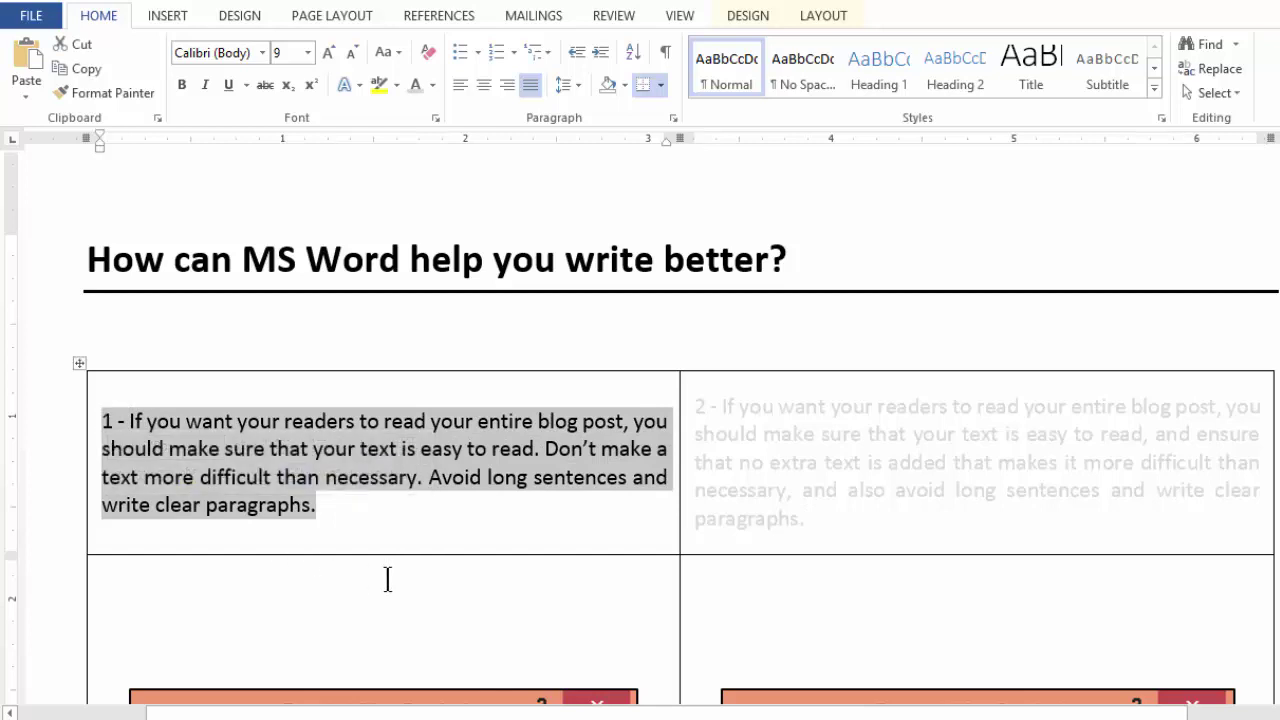
left_click(607, 423)
left_click_drag(631, 428, 442, 488)
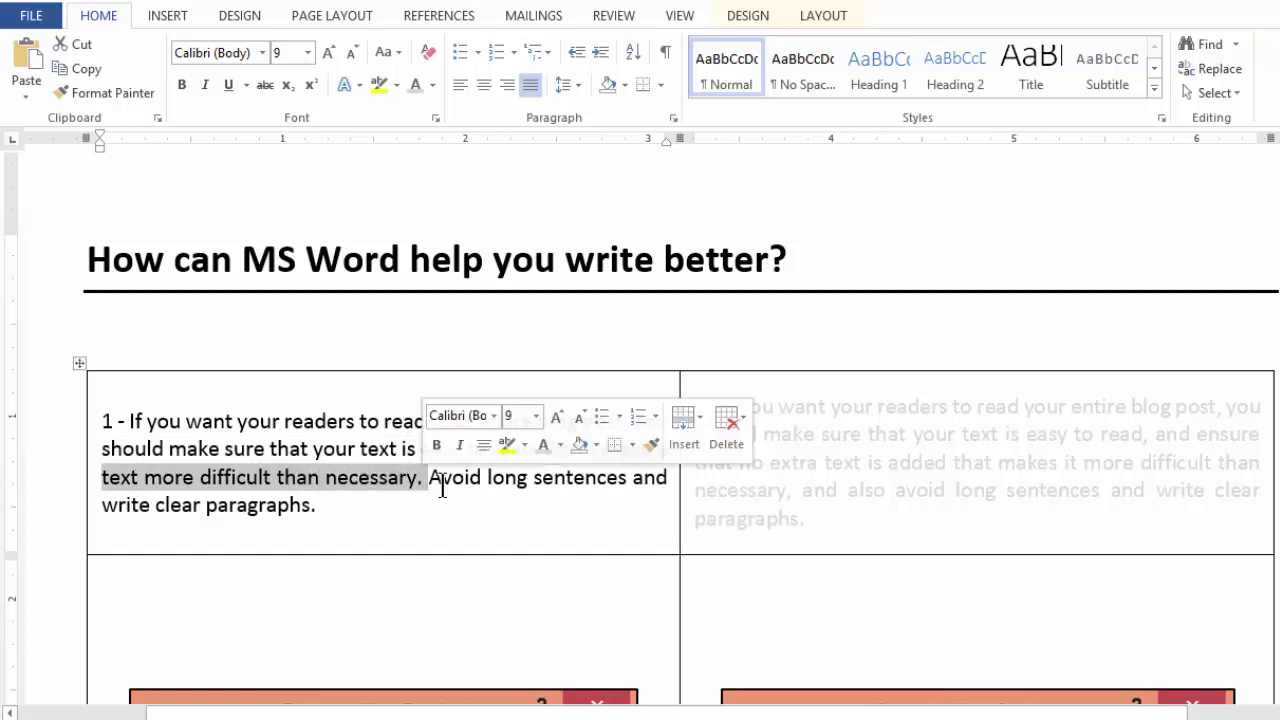
left_click(370, 505)
Set the second paragraph's font colour to Automatic black
left_click_drag(814, 525, 666, 391)
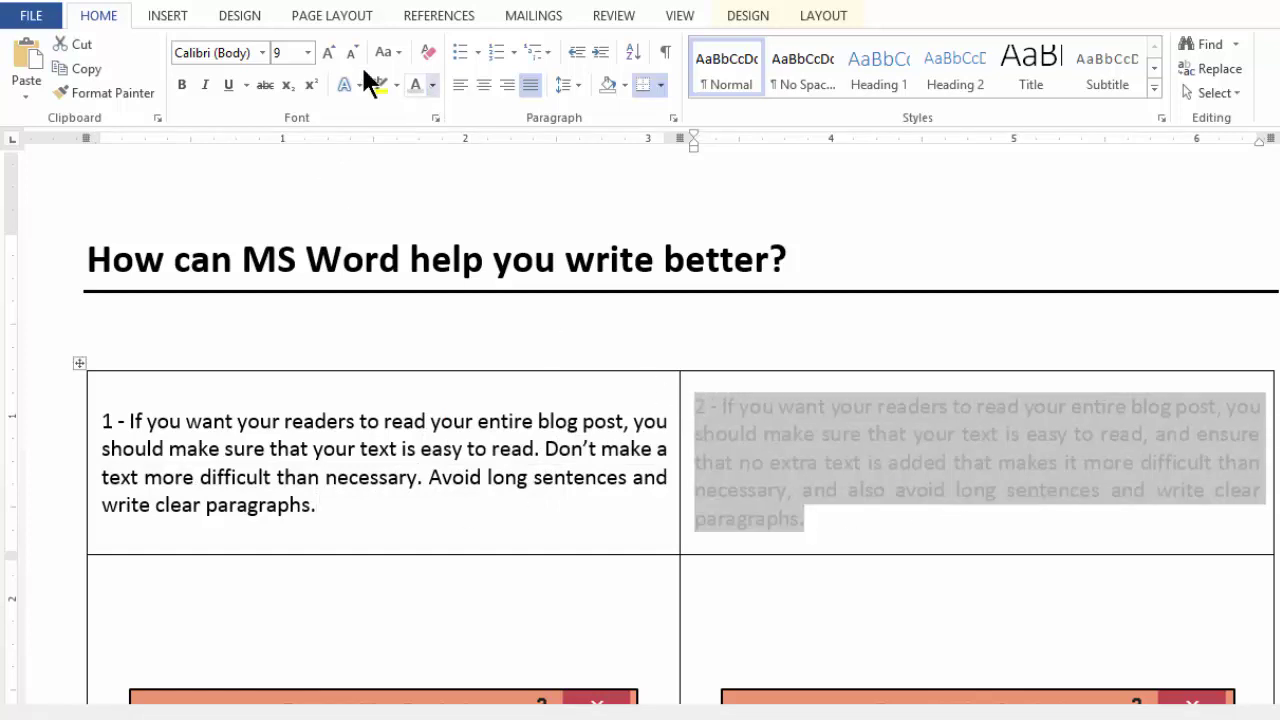
left_click(432, 85)
left_click(462, 111)
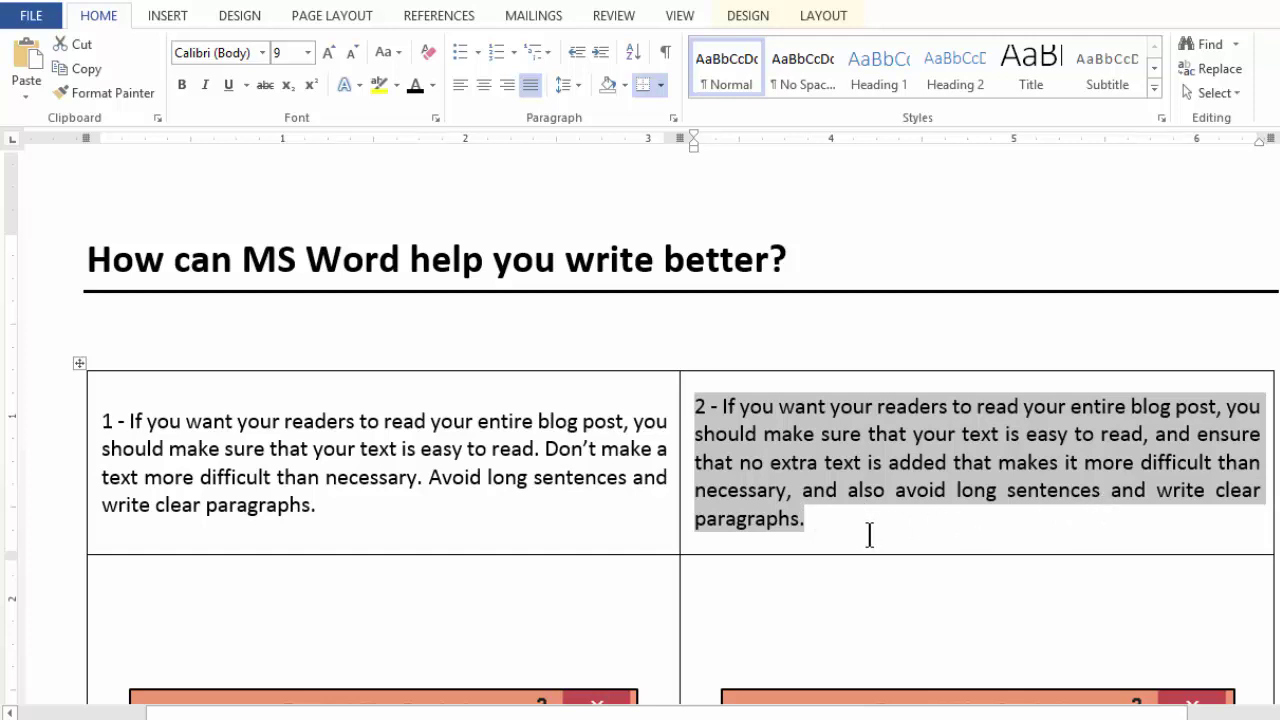
Select the whole first paragraph so the status bar reads 39 of 533 words
left_click(807, 521)
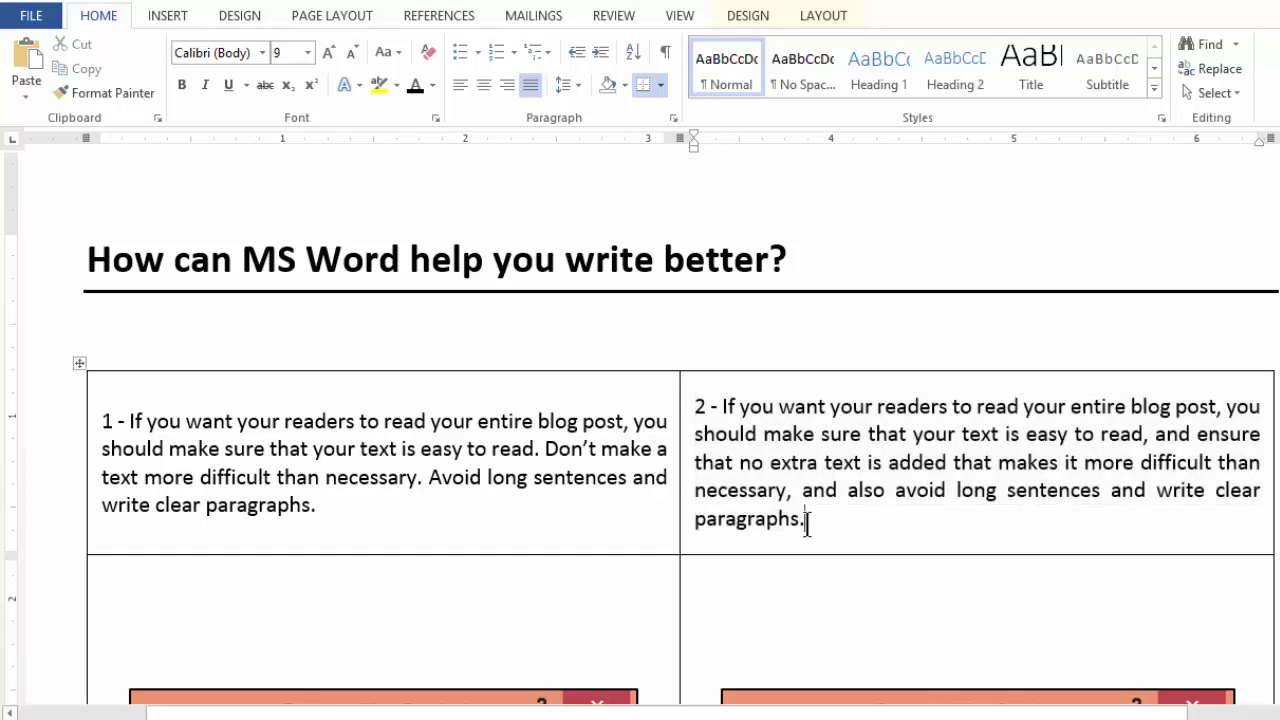
left_click_drag(805, 520, 691, 402)
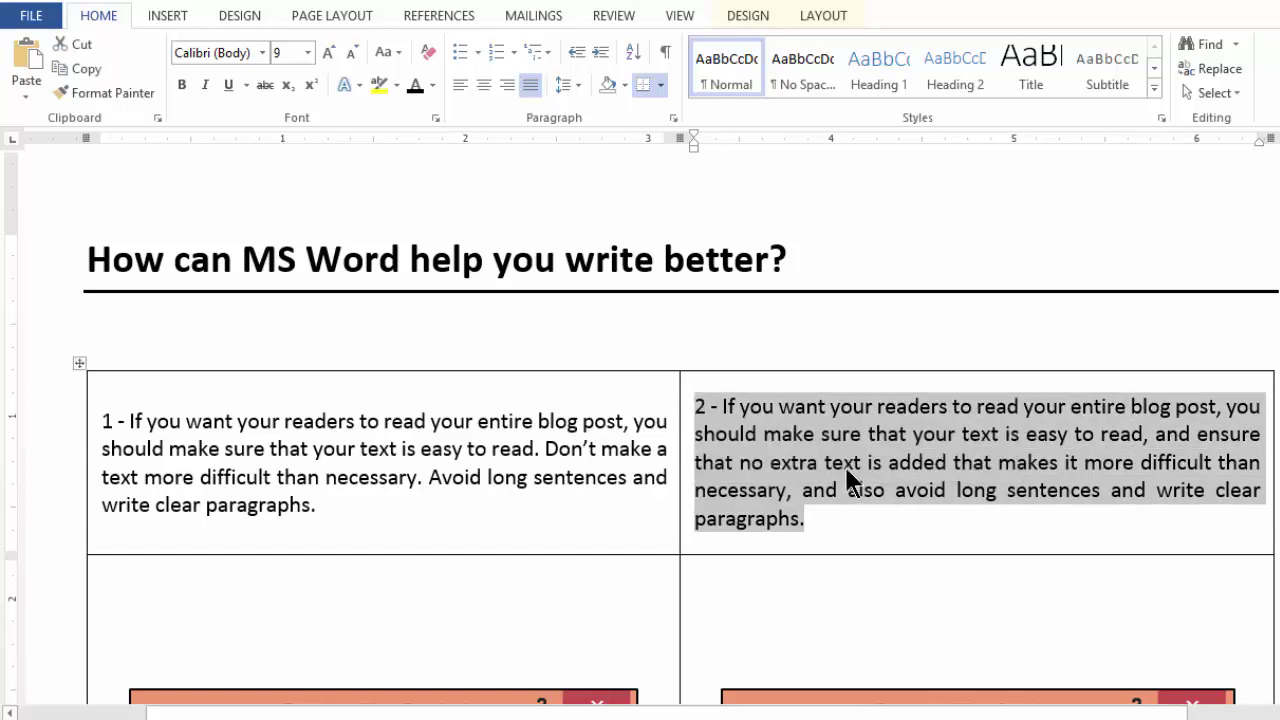
left_click(816, 522)
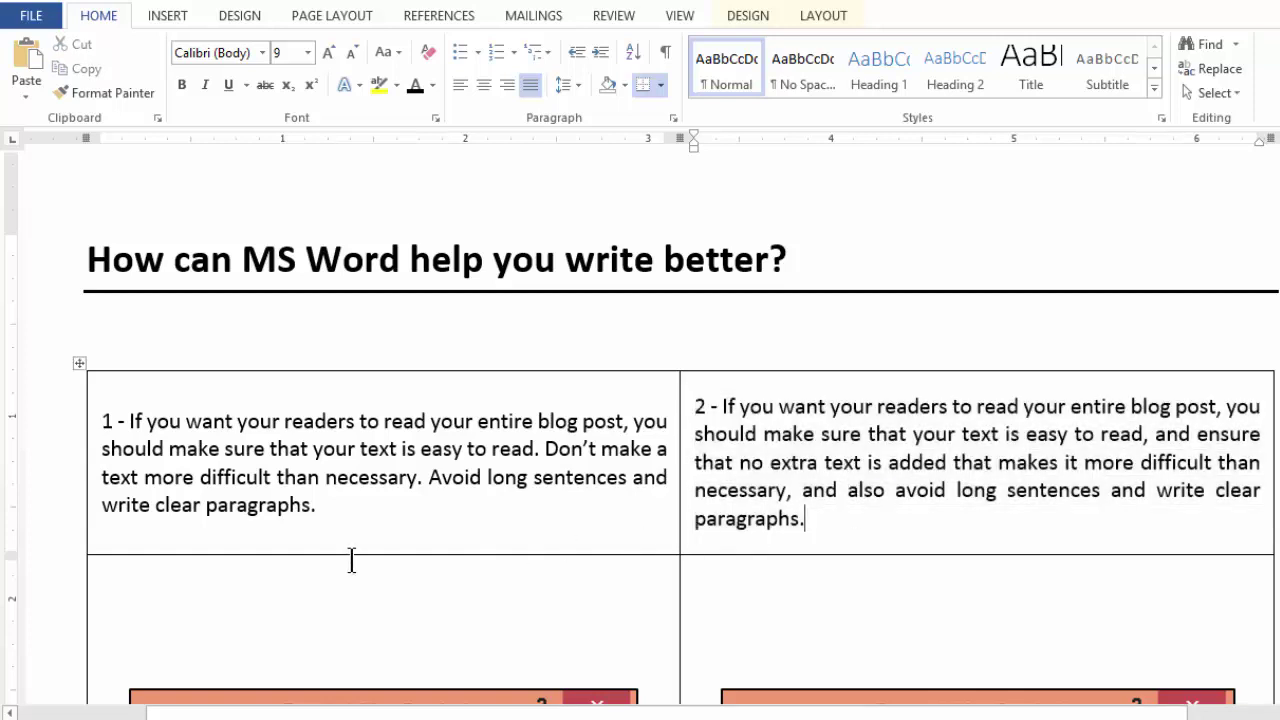
left_click_drag(280, 503, 99, 418)
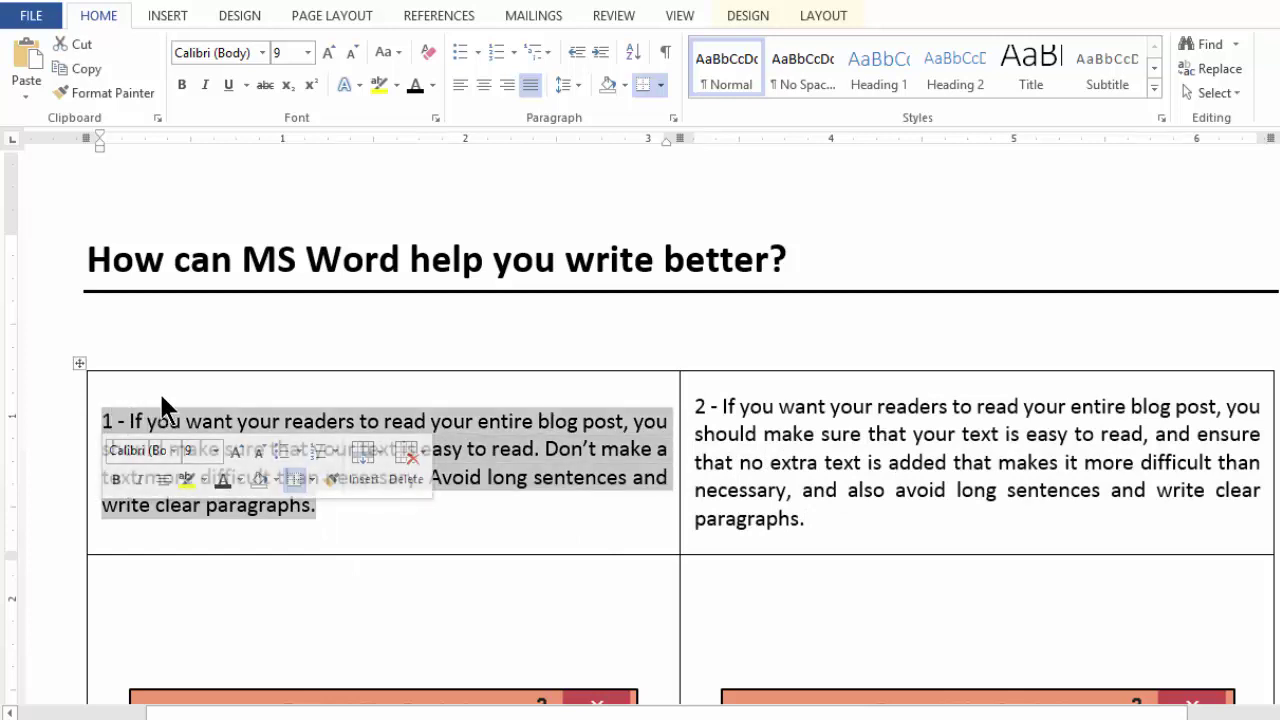
left_click_drag(834, 524, 700, 414)
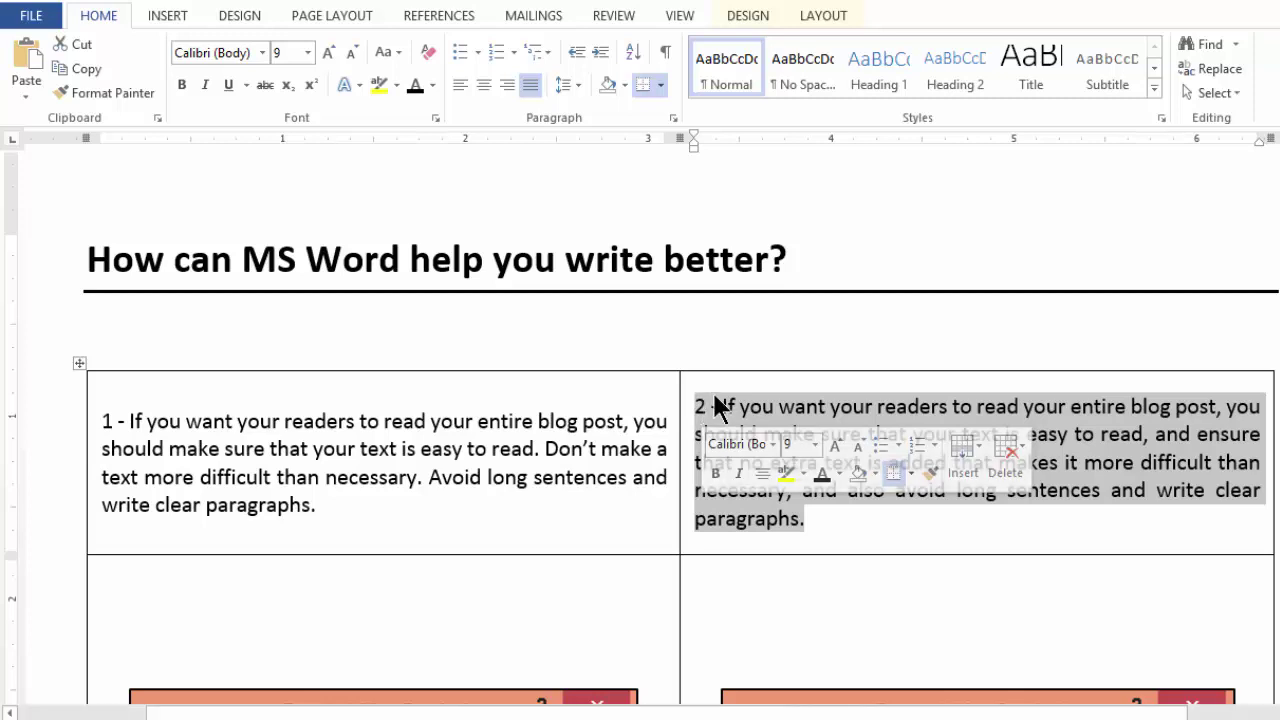
left_click(711, 402)
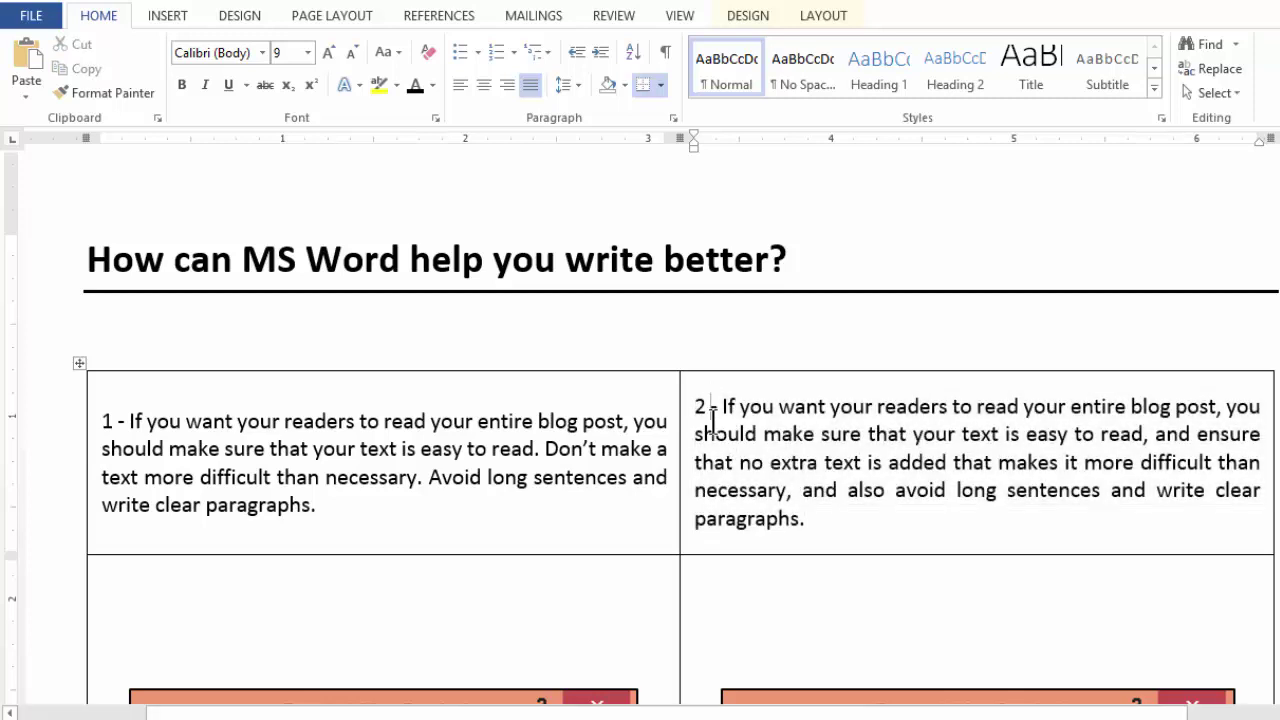
left_click_drag(311, 507, 100, 421)
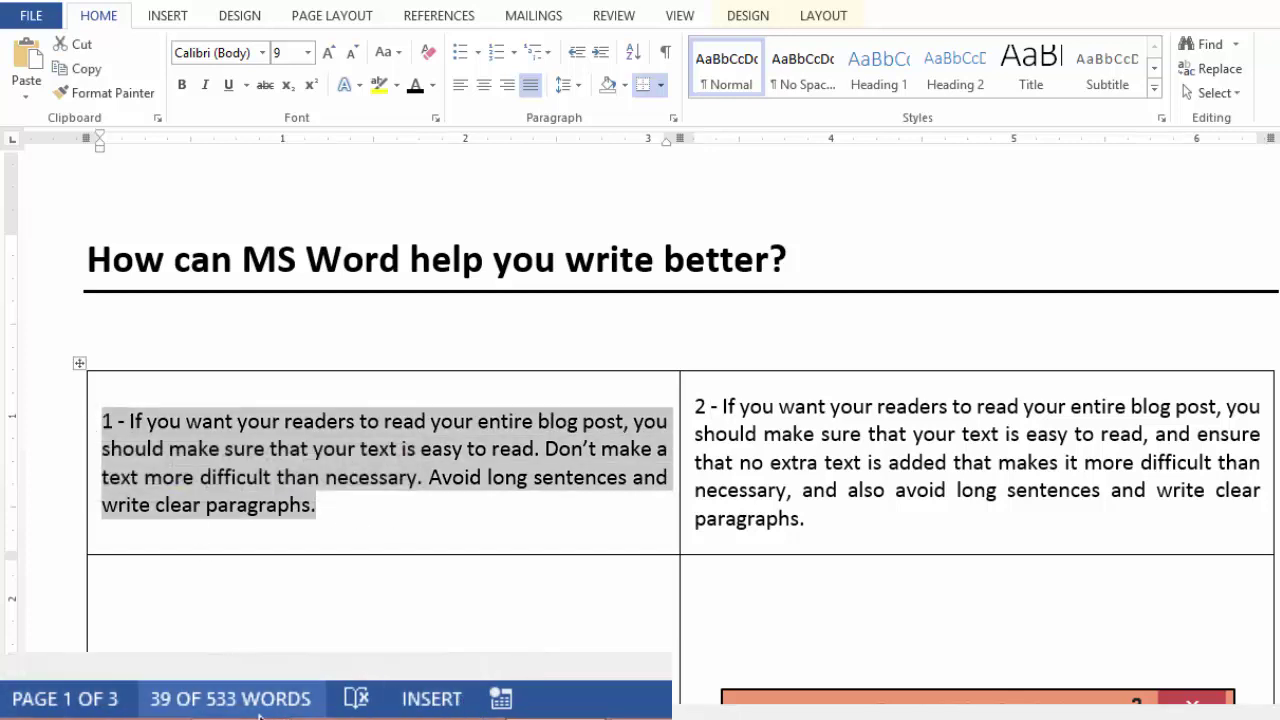
Check the first paragraph's readability statistics (Reading Ease 82.6) without checking the rest of the document
left_click(356, 700)
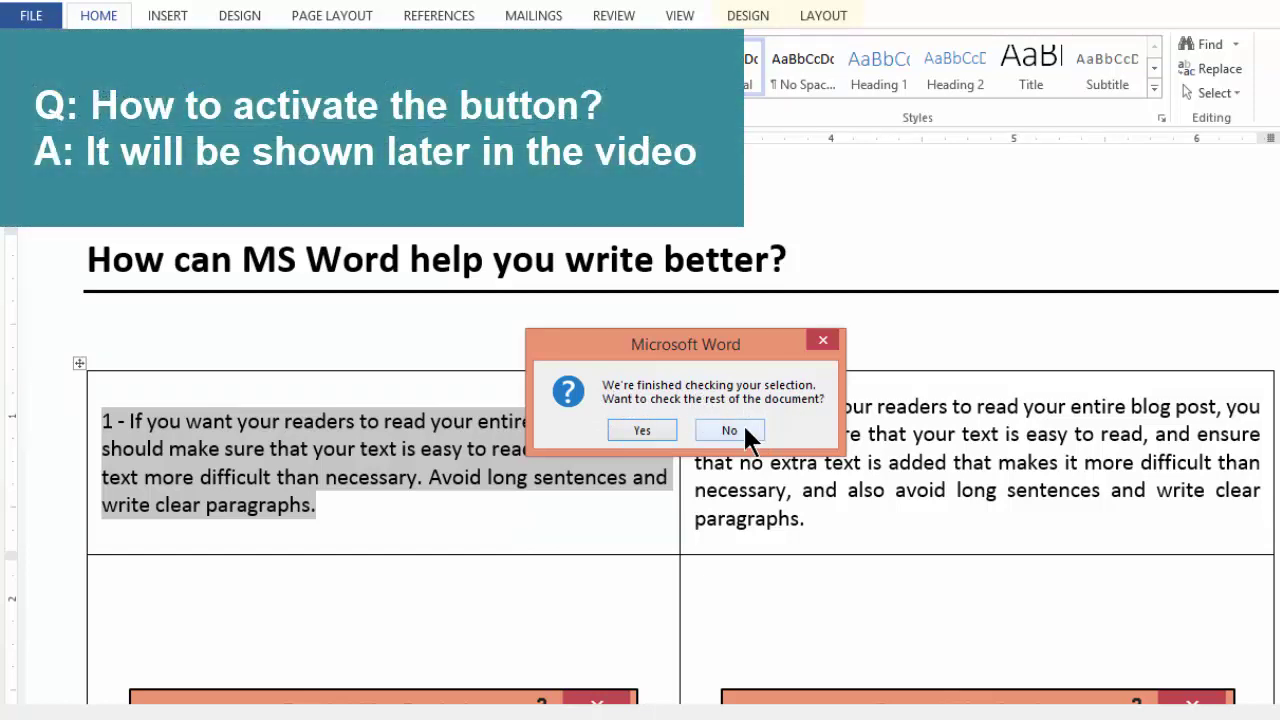
left_click(743, 423)
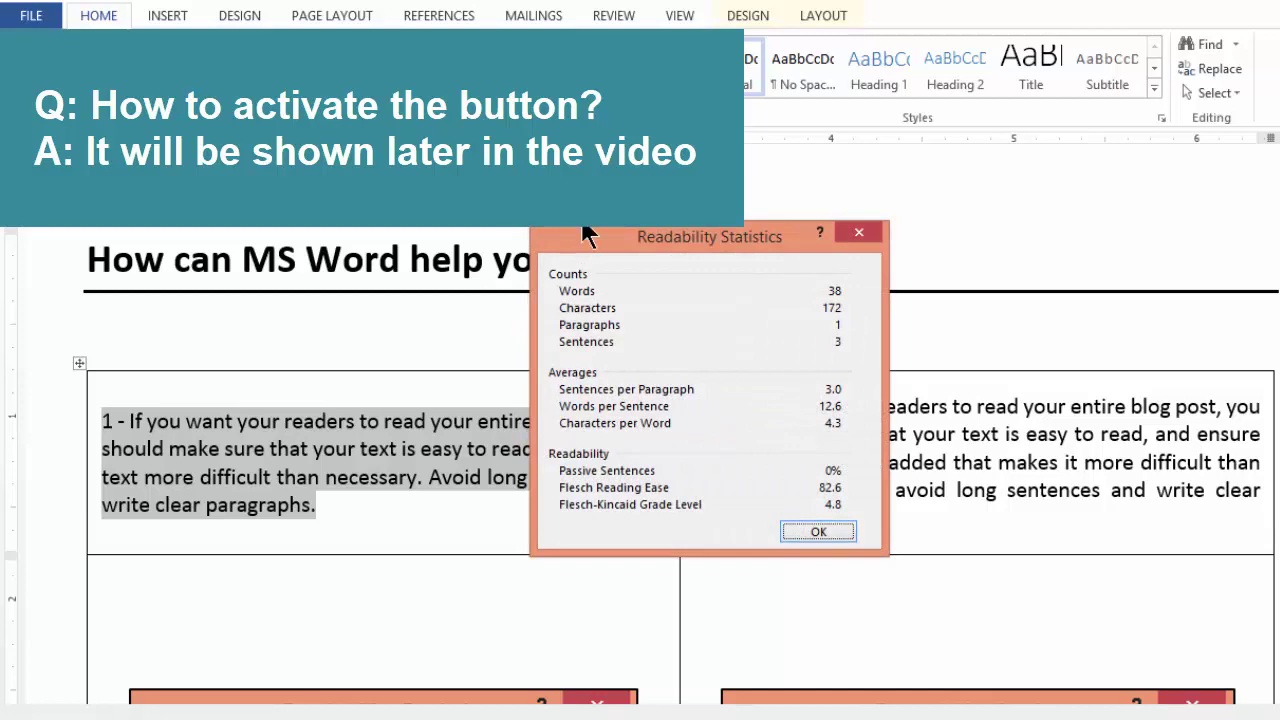
left_click(857, 233)
Run the readability check on the second paragraph: 47 words, Reading Ease 45.7, grade 18.5
left_click_drag(831, 523, 697, 406)
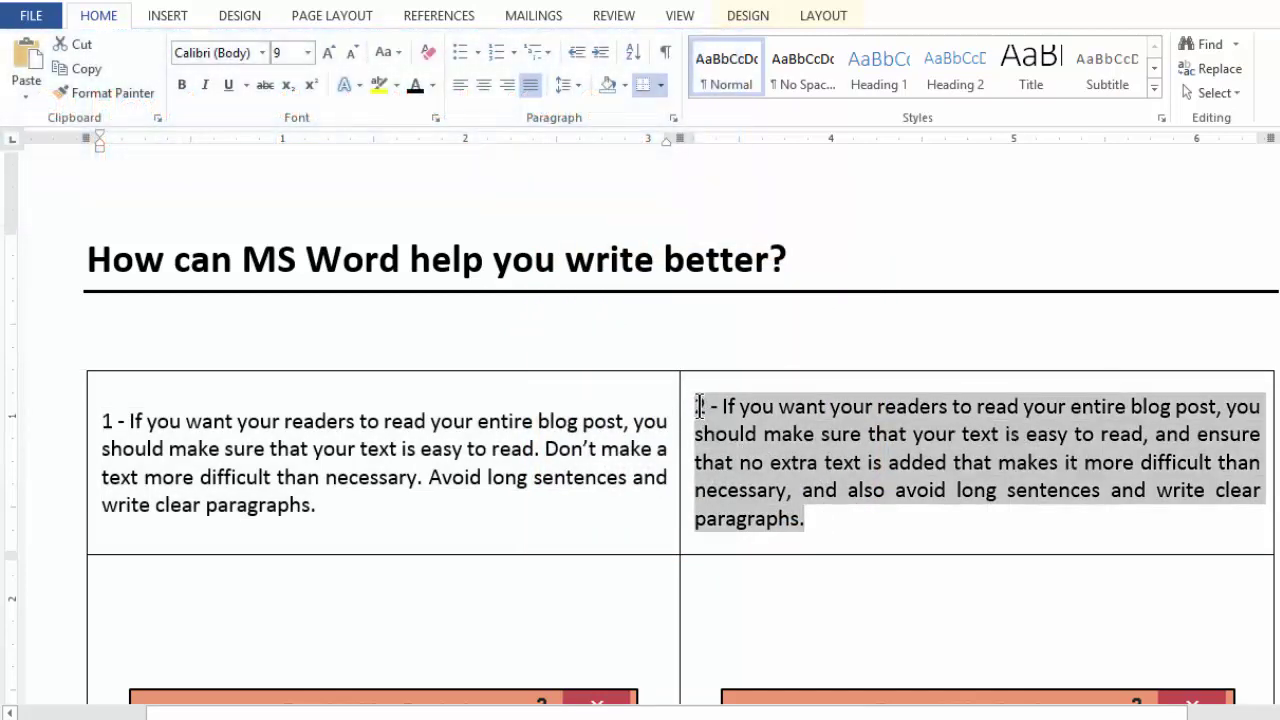
left_click(222, 710)
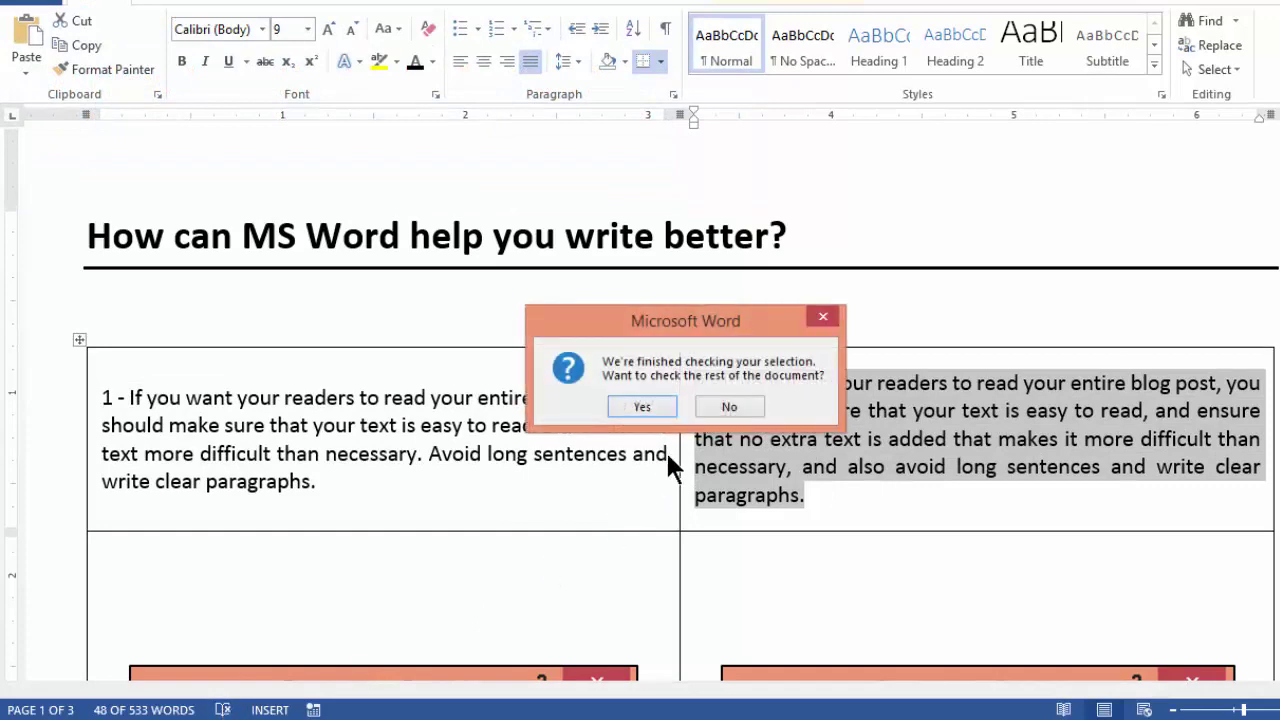
left_click(718, 408)
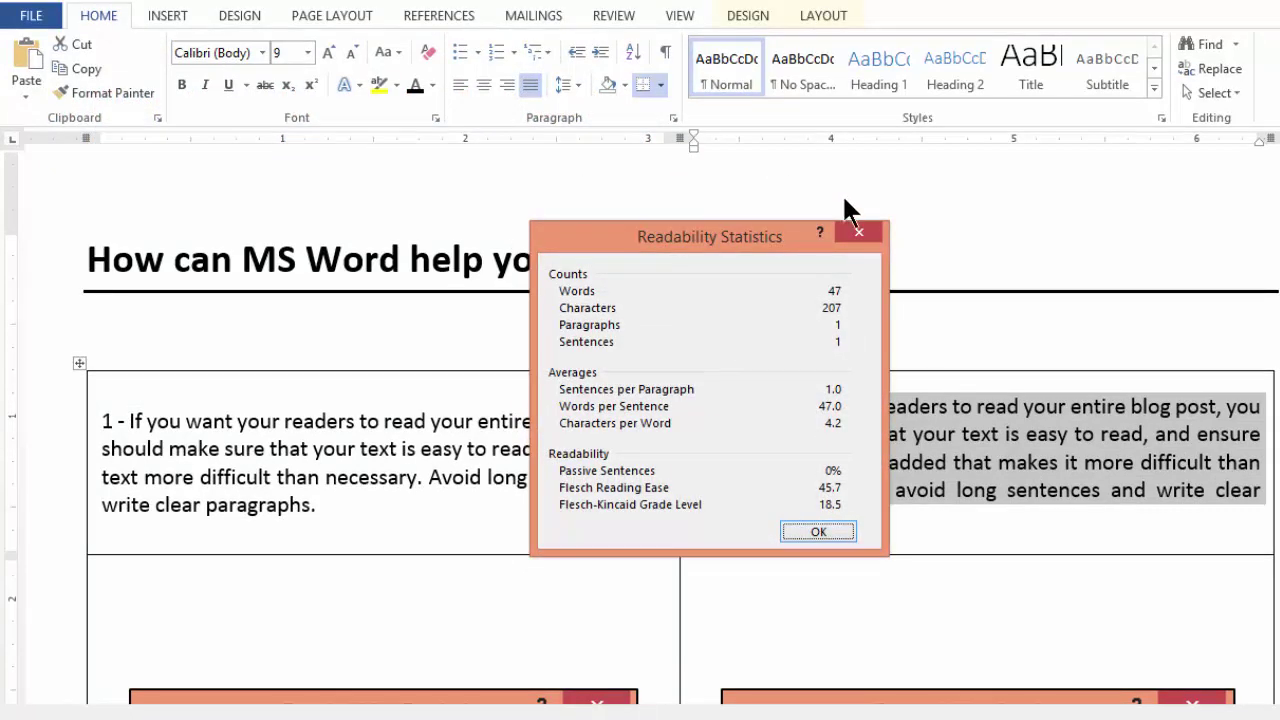
Close the second paragraph's statistics and compare both paragraphs' statistics screenshots below them
left_click(858, 236)
scroll(840, 290, "down", 8)
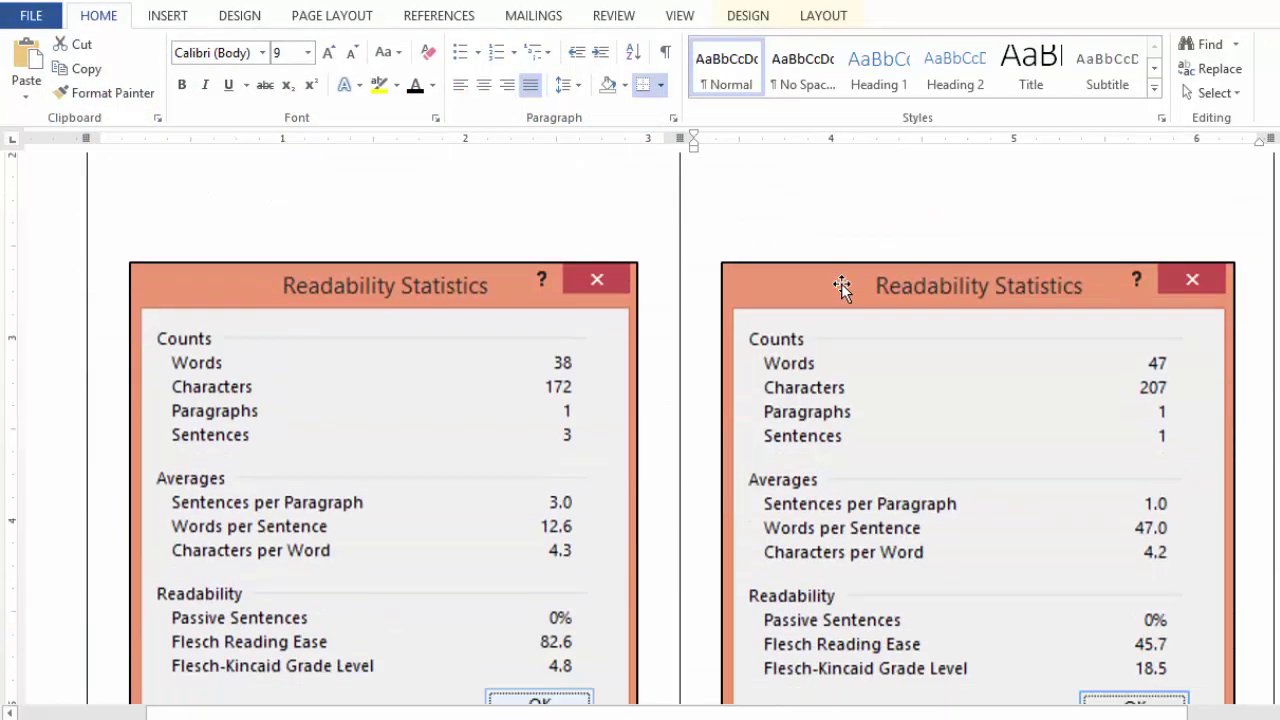
scroll(840, 290, "down", 2)
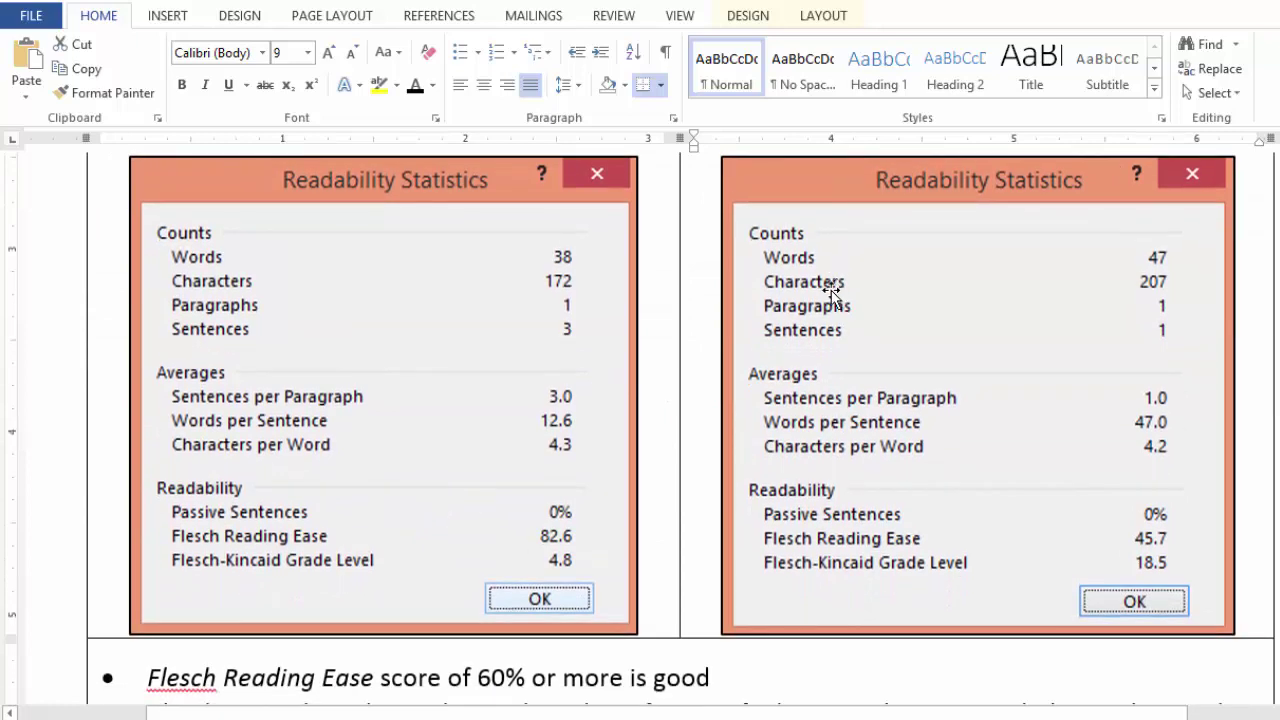
scroll(793, 356, "up", 6)
scroll(793, 356, "down", 5)
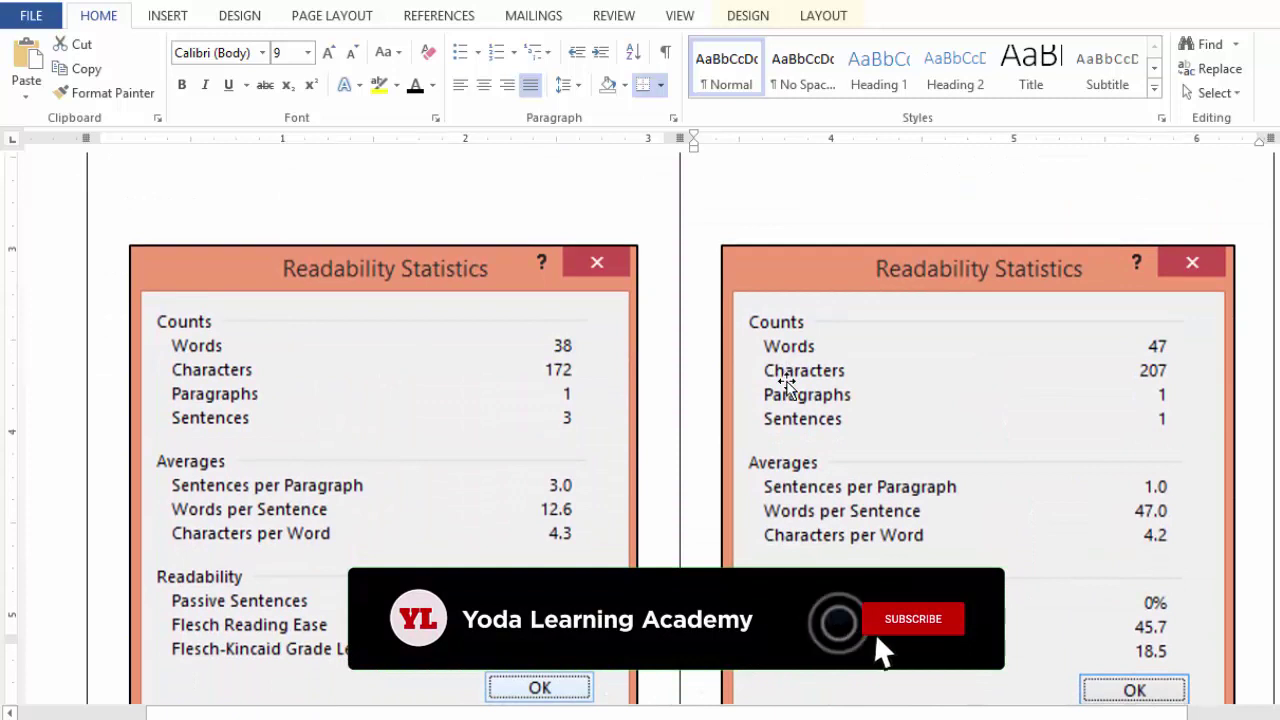
scroll(768, 376, "down", 2)
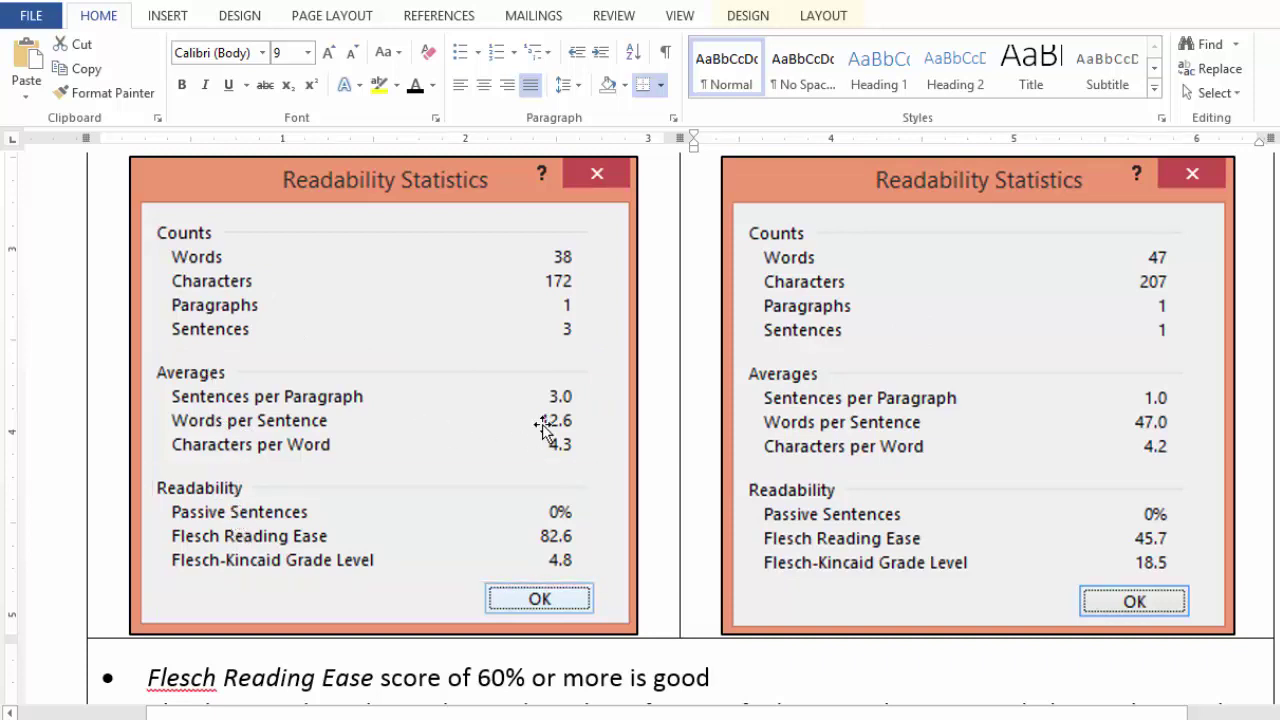
scroll(511, 426, "up", 4)
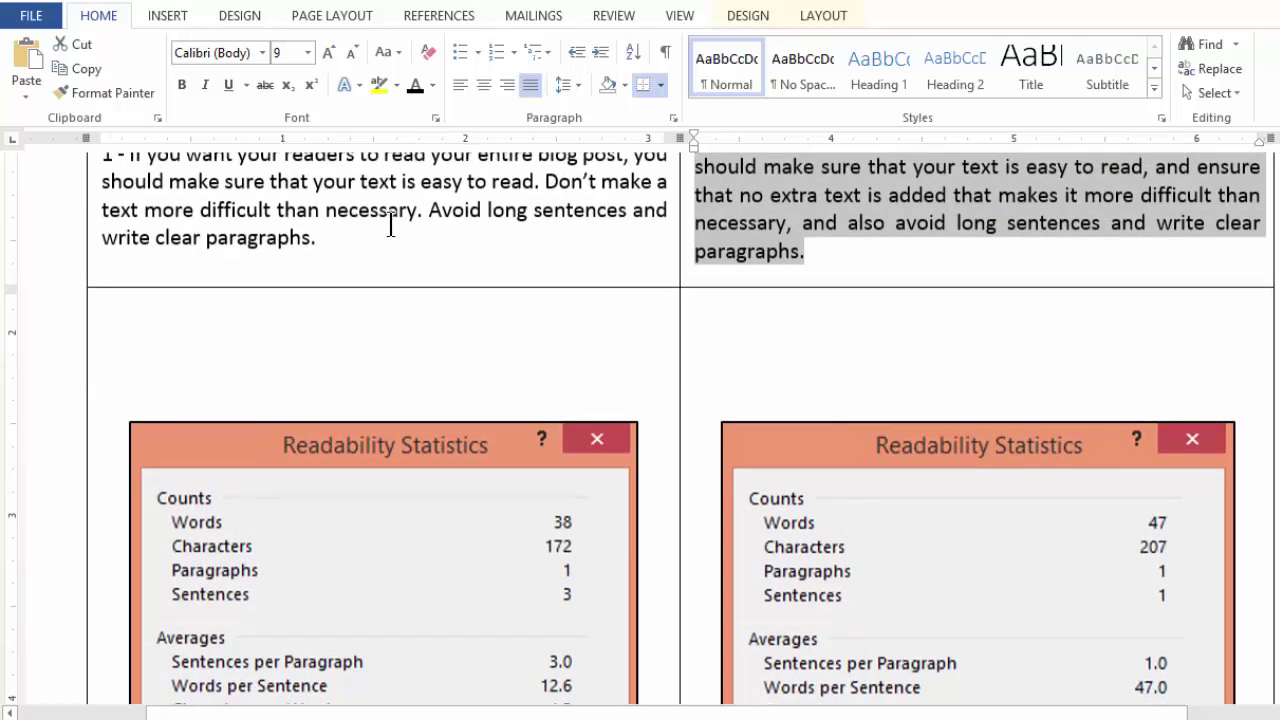
scroll(443, 389, "down", 3)
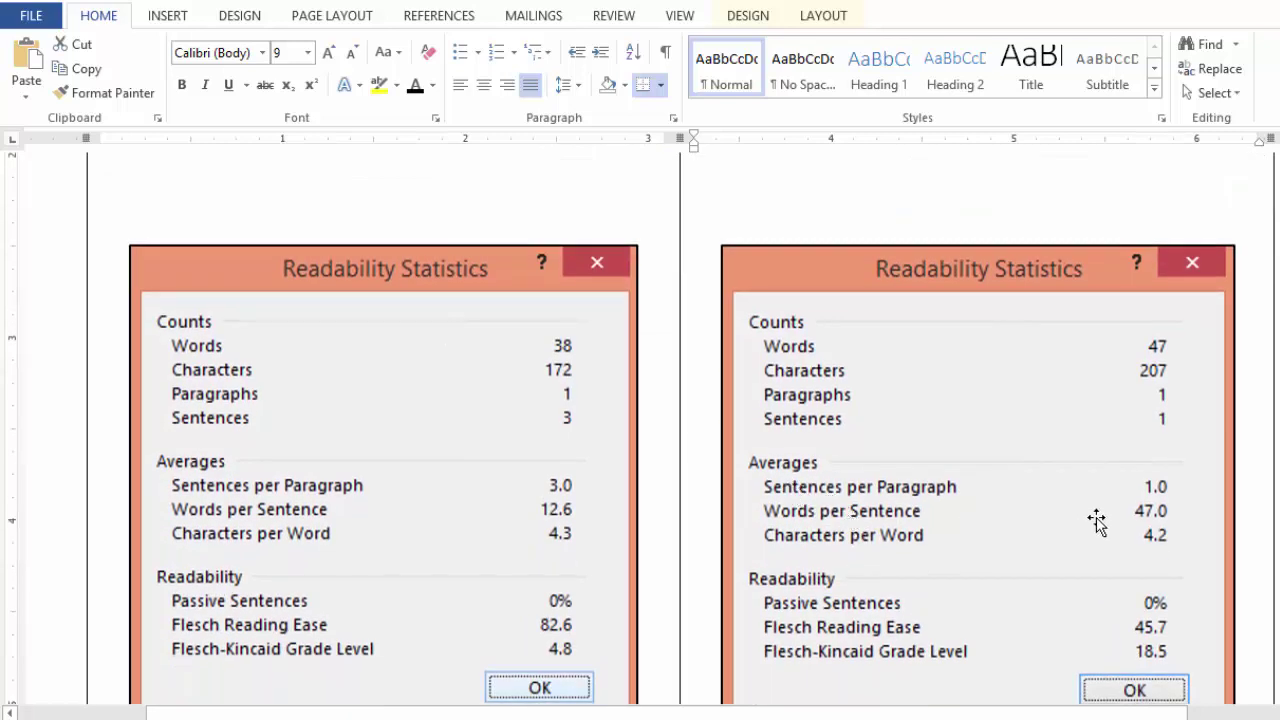
scroll(1140, 510, "up", 5)
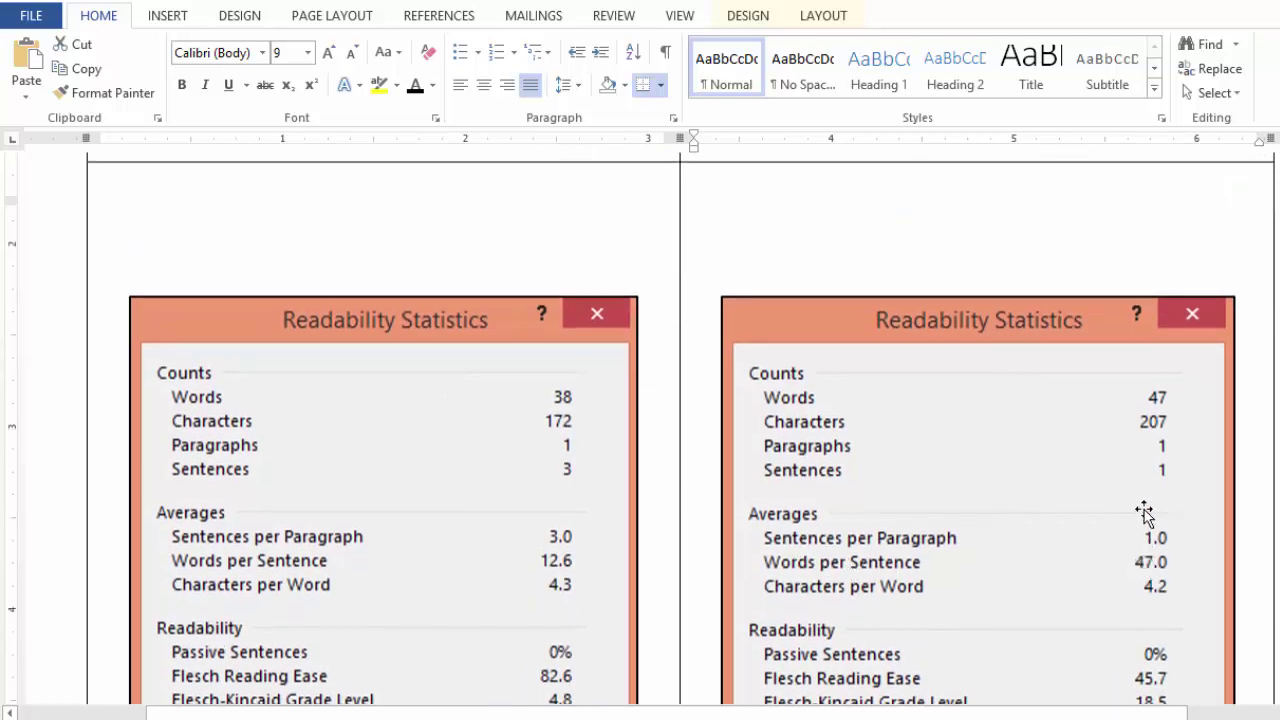
scroll(866, 310, "down", 5)
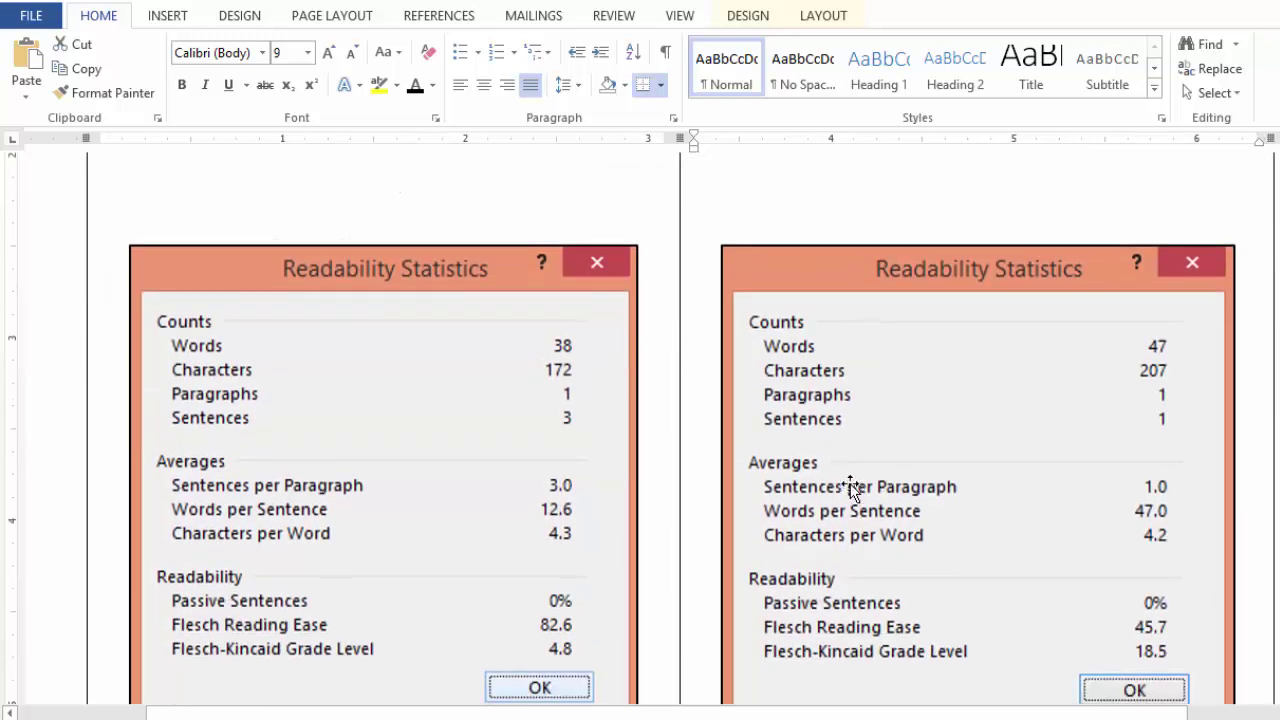
scroll(540, 500, "up", 1)
scroll(539, 500, "up", 2)
scroll(537, 515, "down", 2)
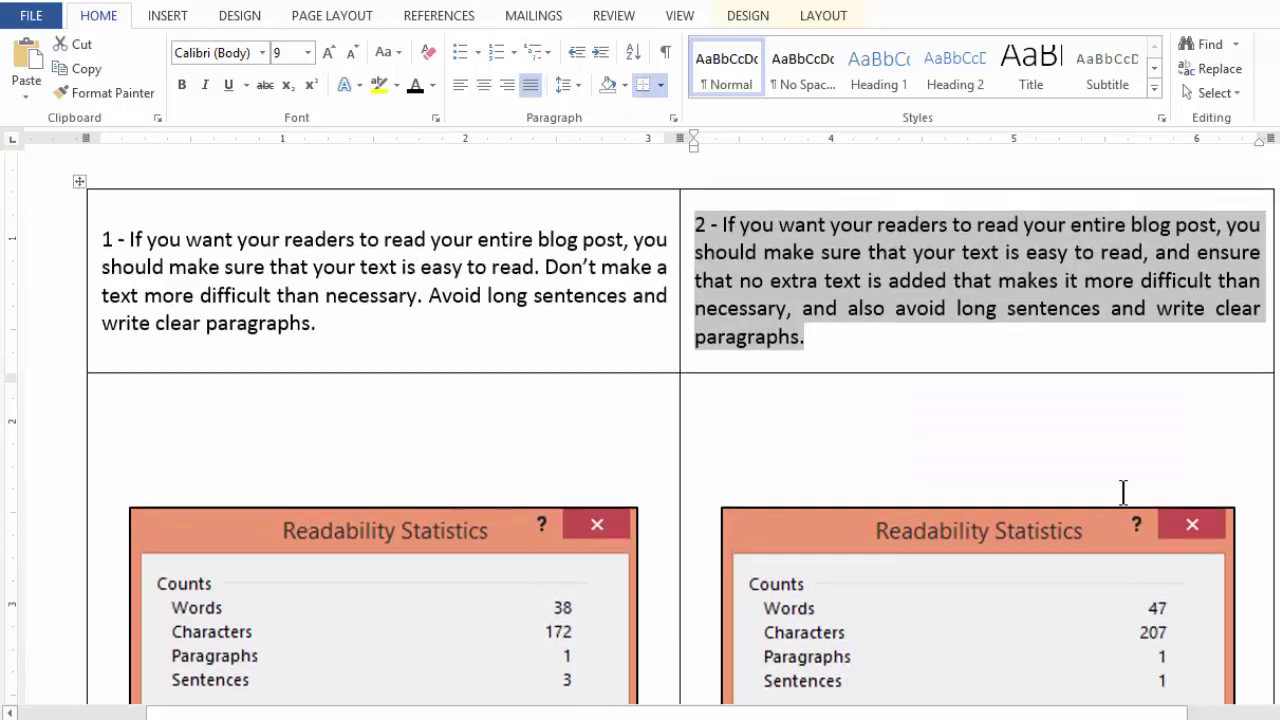
left_click(807, 345)
left_click_drag(806, 343, 724, 228)
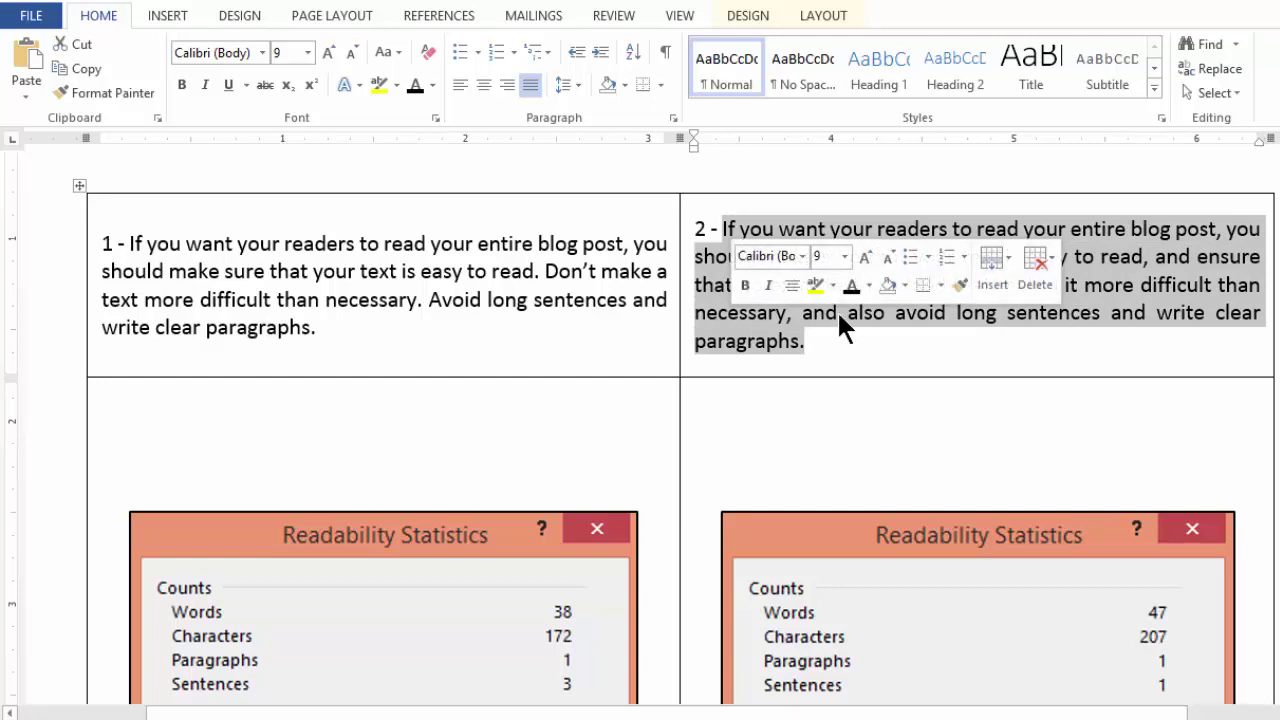
scroll(838, 320, "down", 5)
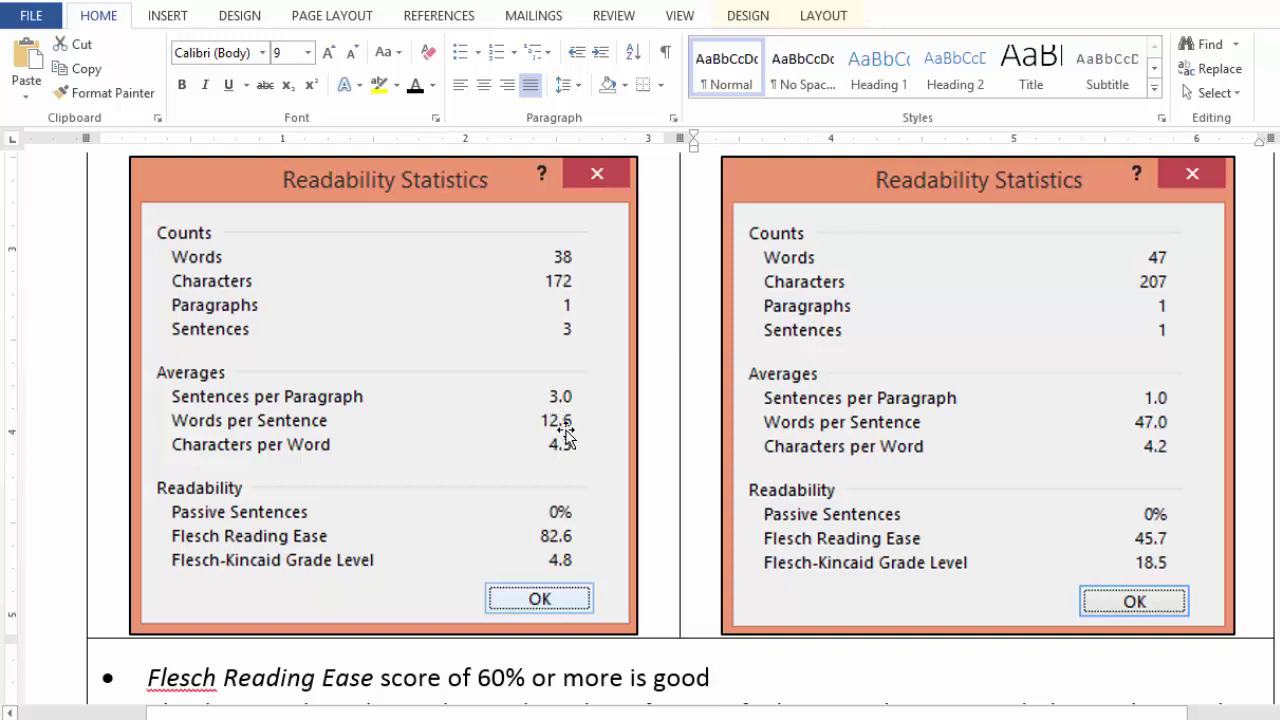
scroll(570, 437, "up", 5)
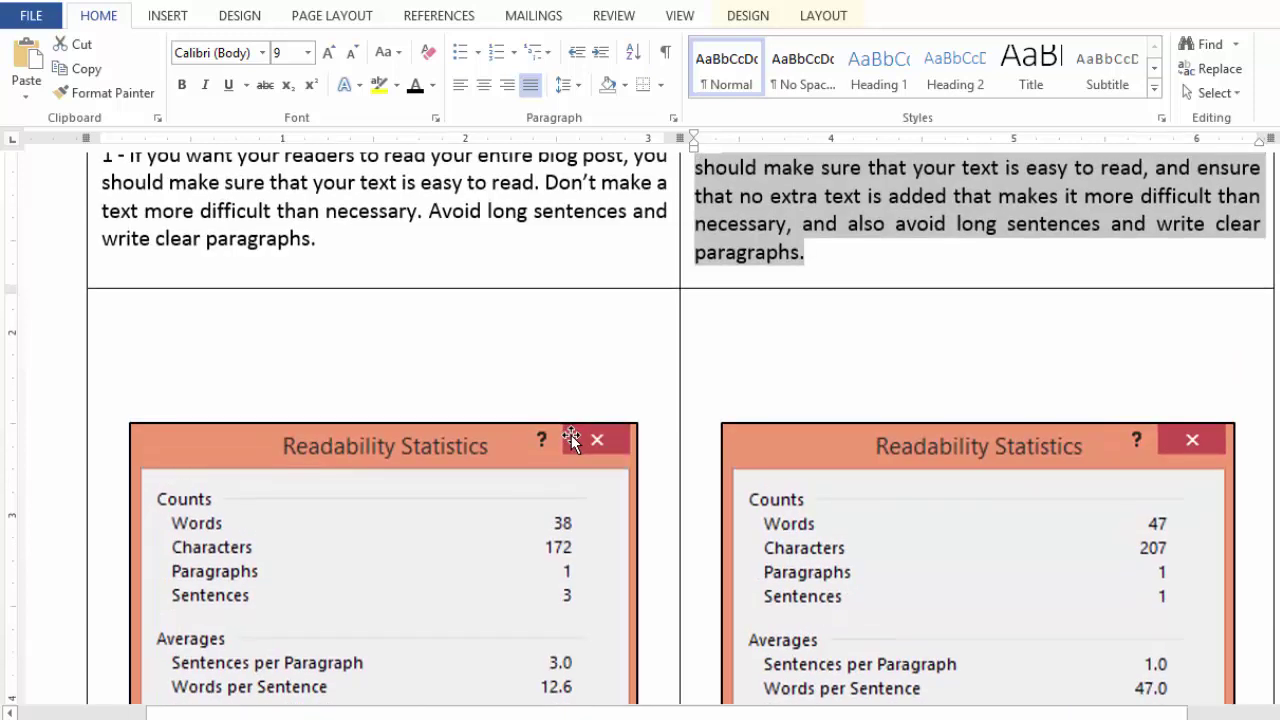
scroll(1136, 460, "down", 5)
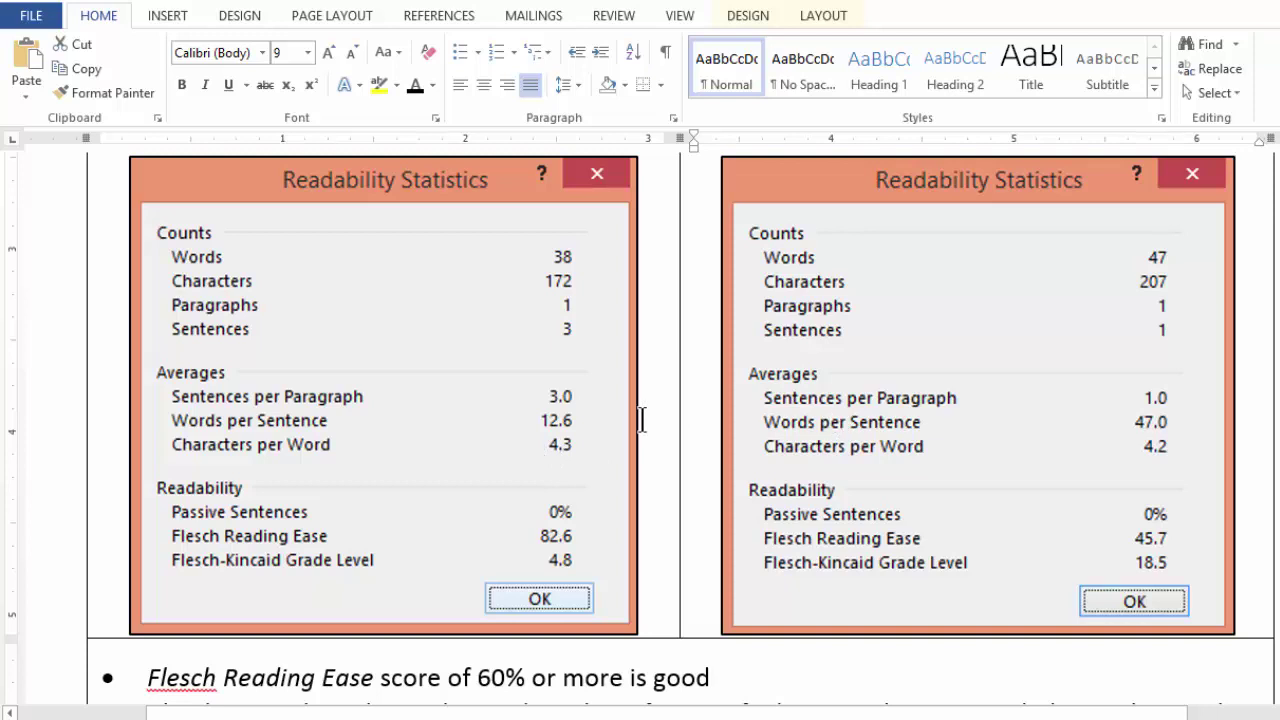
scroll(911, 418, "down", 2)
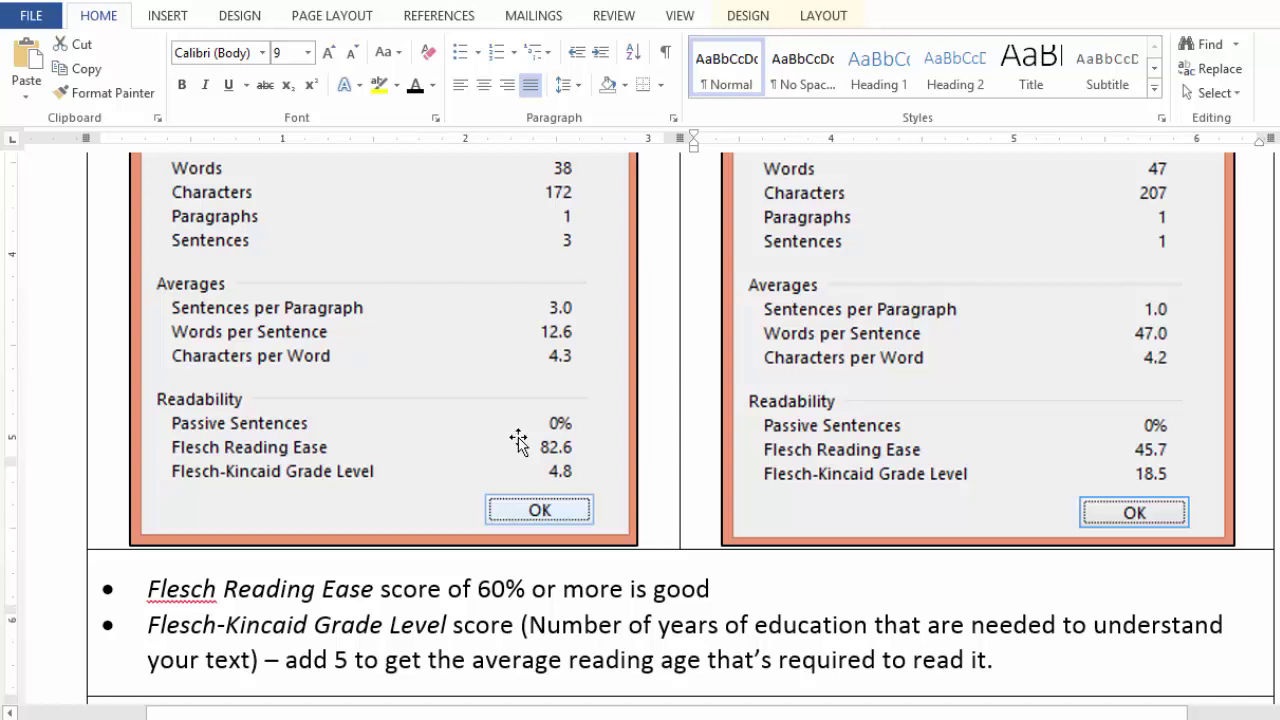
scroll(512, 440, "down", 5)
left_click_drag(168, 457, 845, 495)
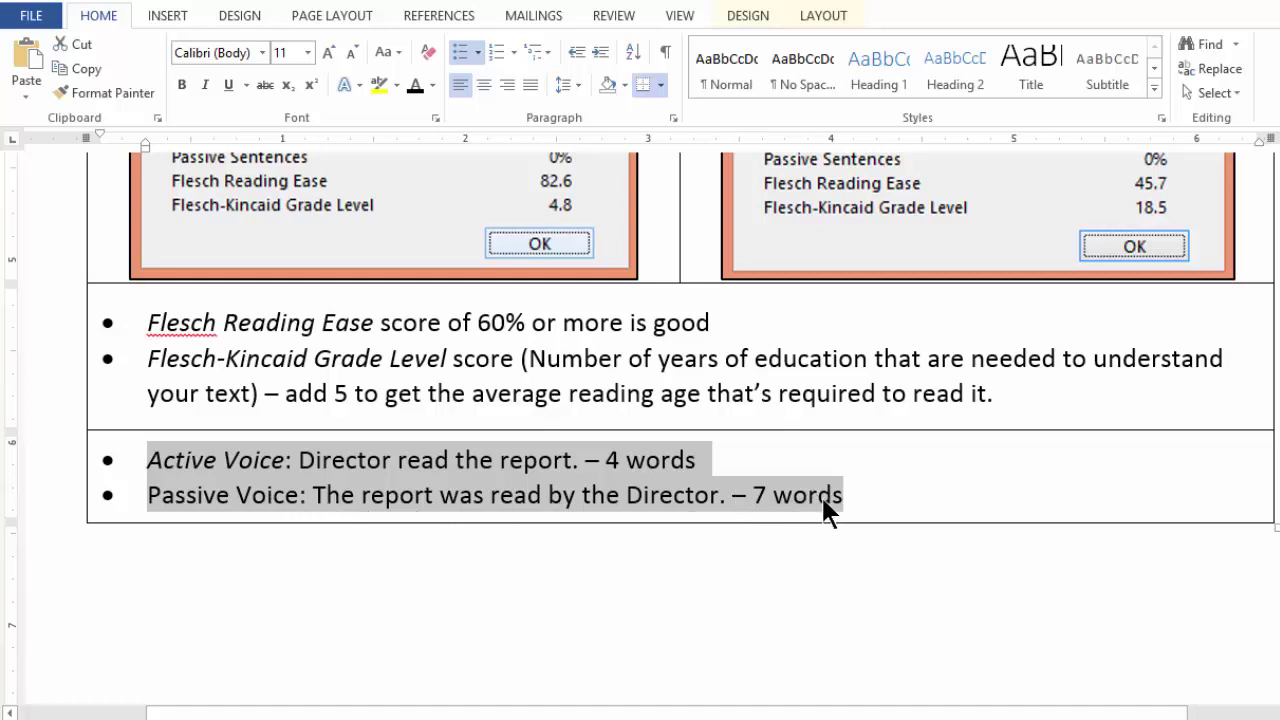
scroll(821, 495, "up", 3)
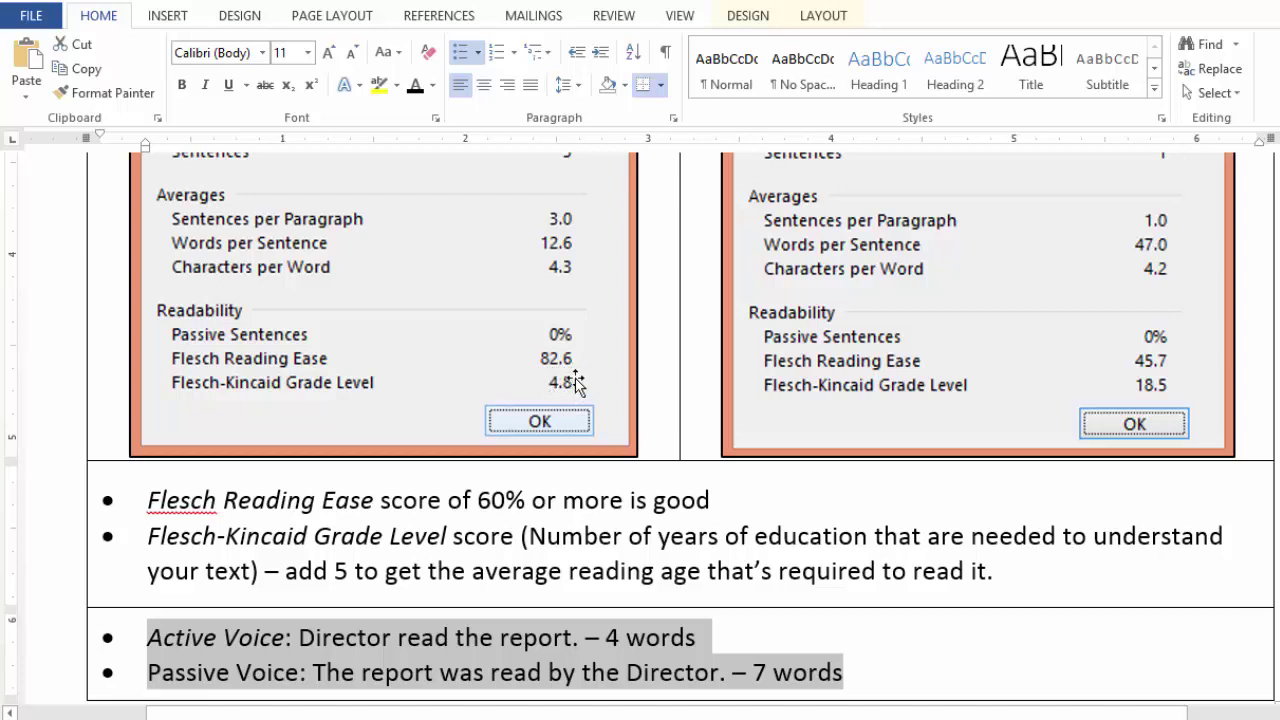
Select the first and then the second table paragraph to compare with their statistics
scroll(569, 391, "up", 5)
left_click_drag(340, 237, 110, 152)
scroll(1000, 520, "down", 3)
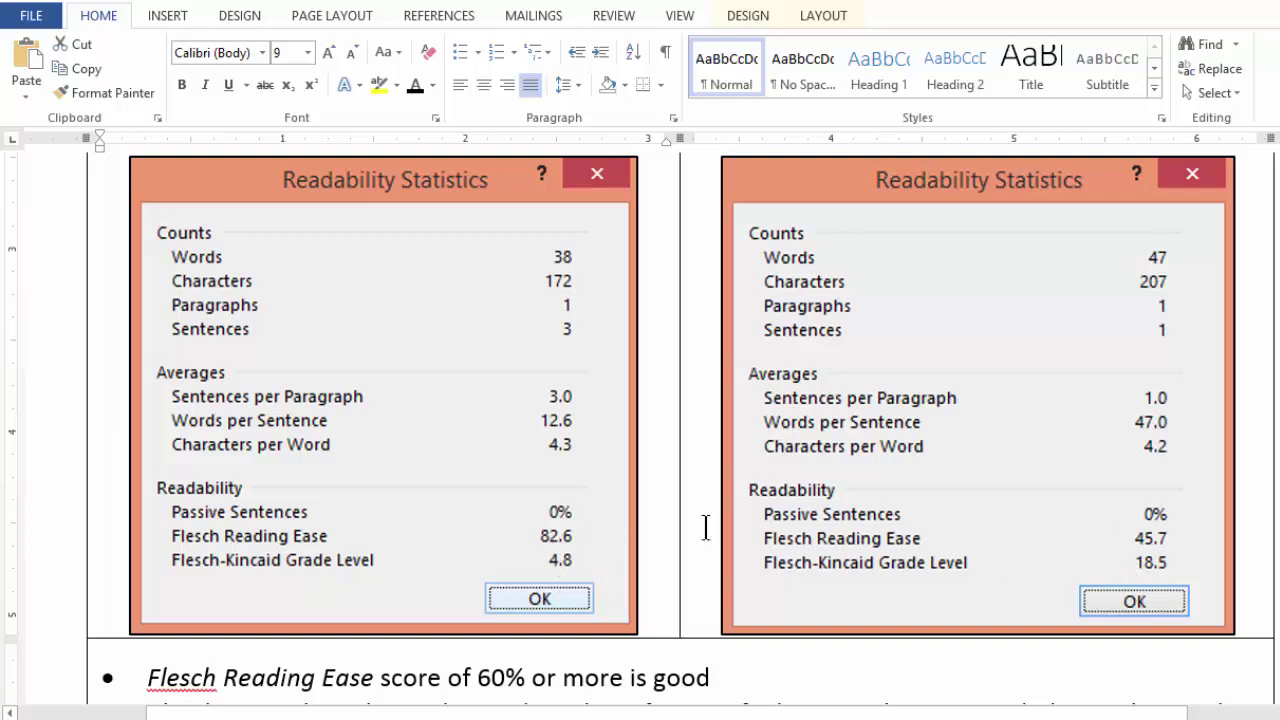
scroll(563, 565, "down", 1)
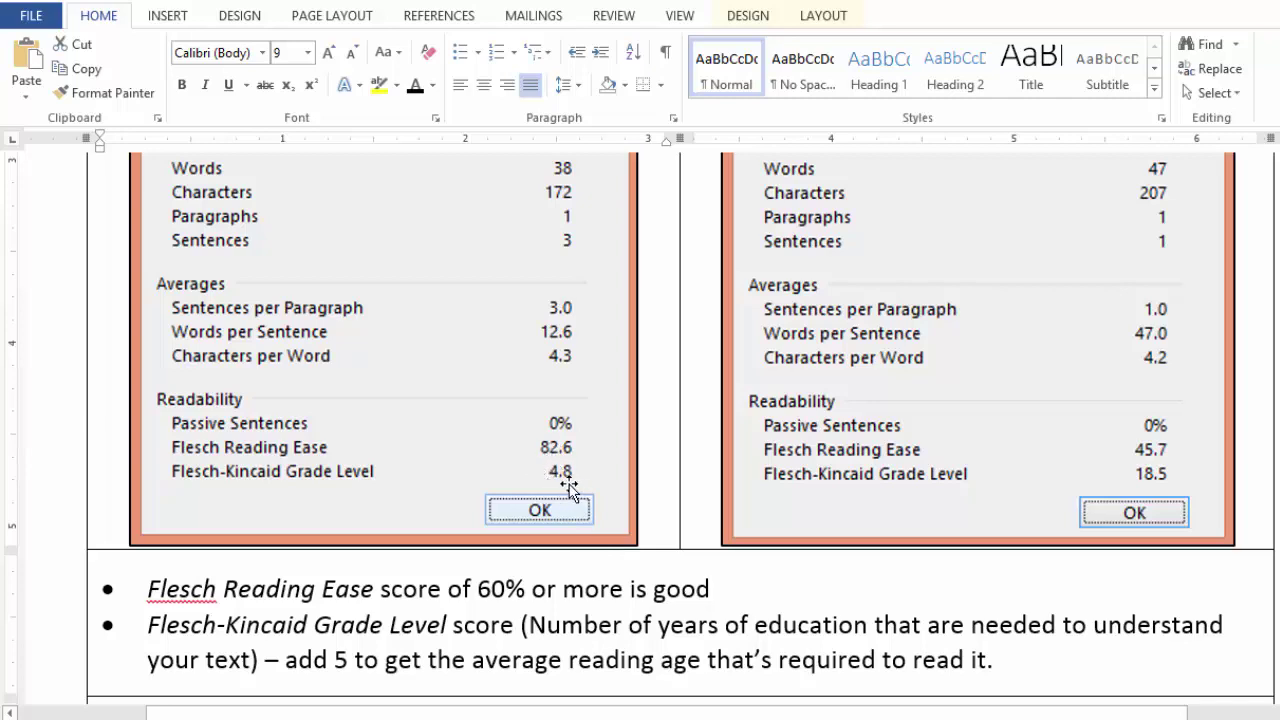
scroll(571, 480, "up", 6)
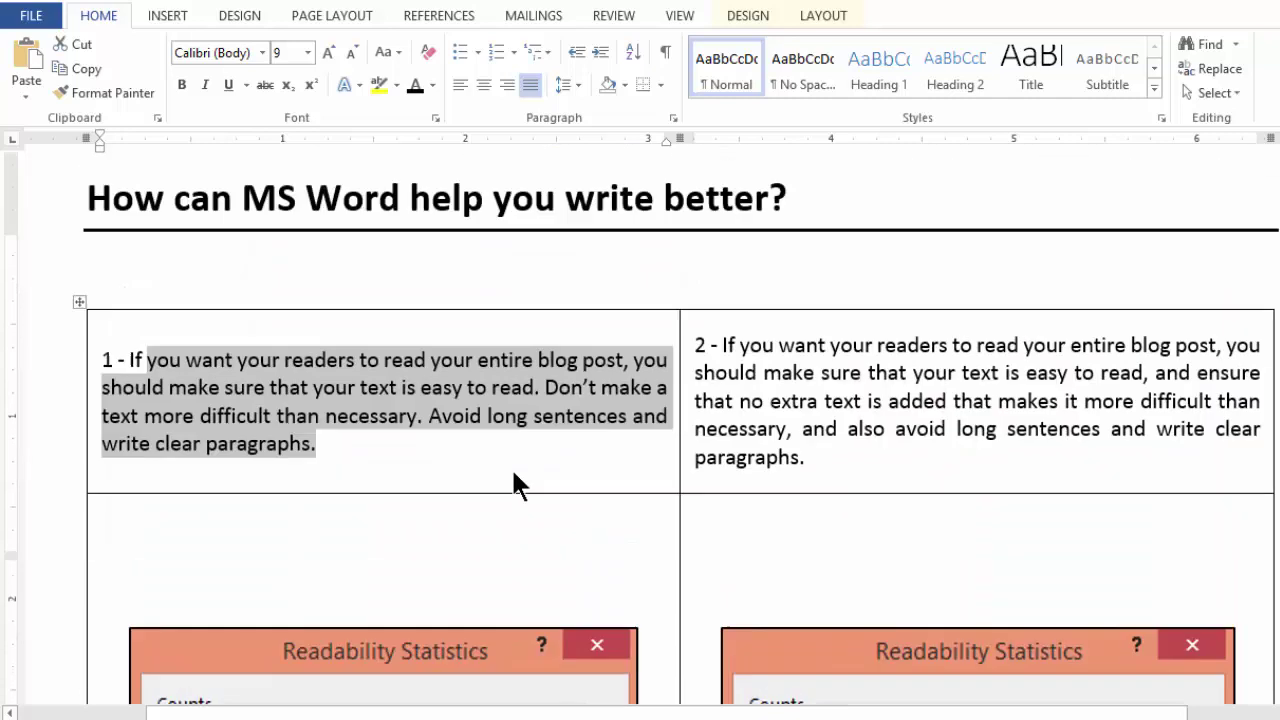
key("Right")
left_click(126, 420, "shift")
scroll(709, 520, "down", 6)
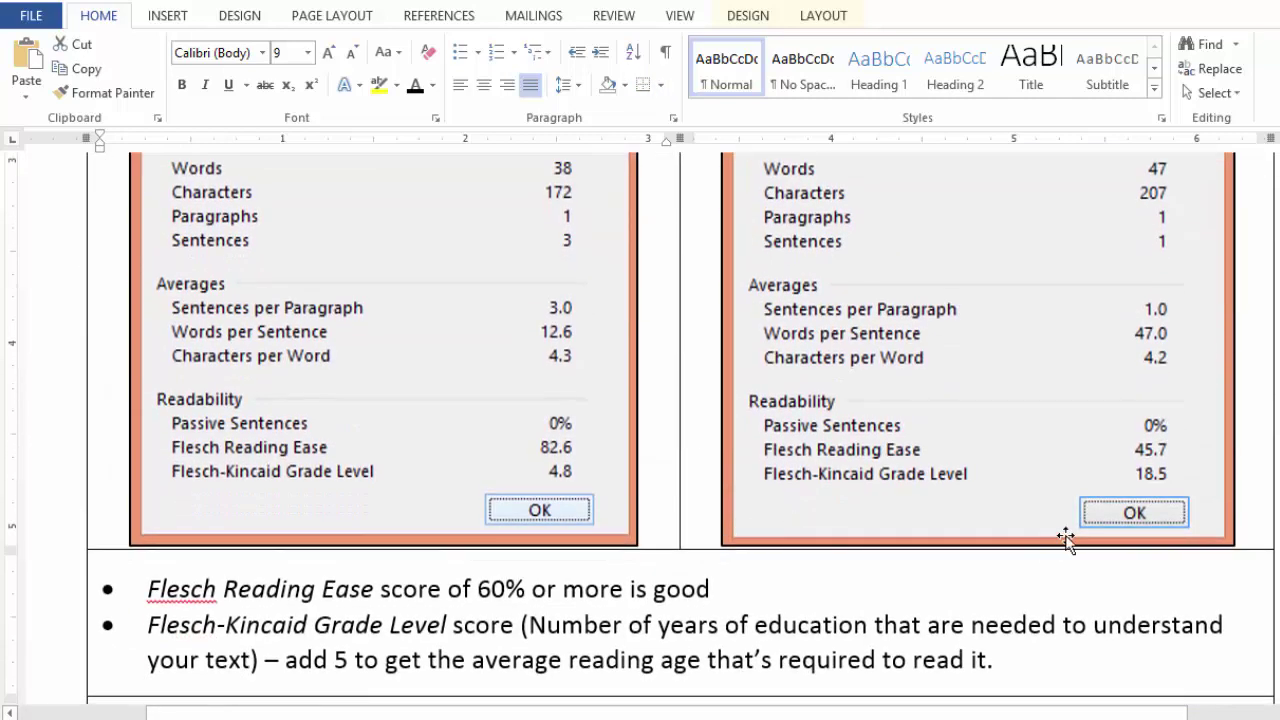
scroll(1057, 537, "up", 6)
left_click_drag(821, 352, 723, 229)
Scroll down to the 'Taking the Mystery Out of the Statistics' parameter table
scroll(1005, 490, "down", 3)
scroll(1106, 512, "down", 3)
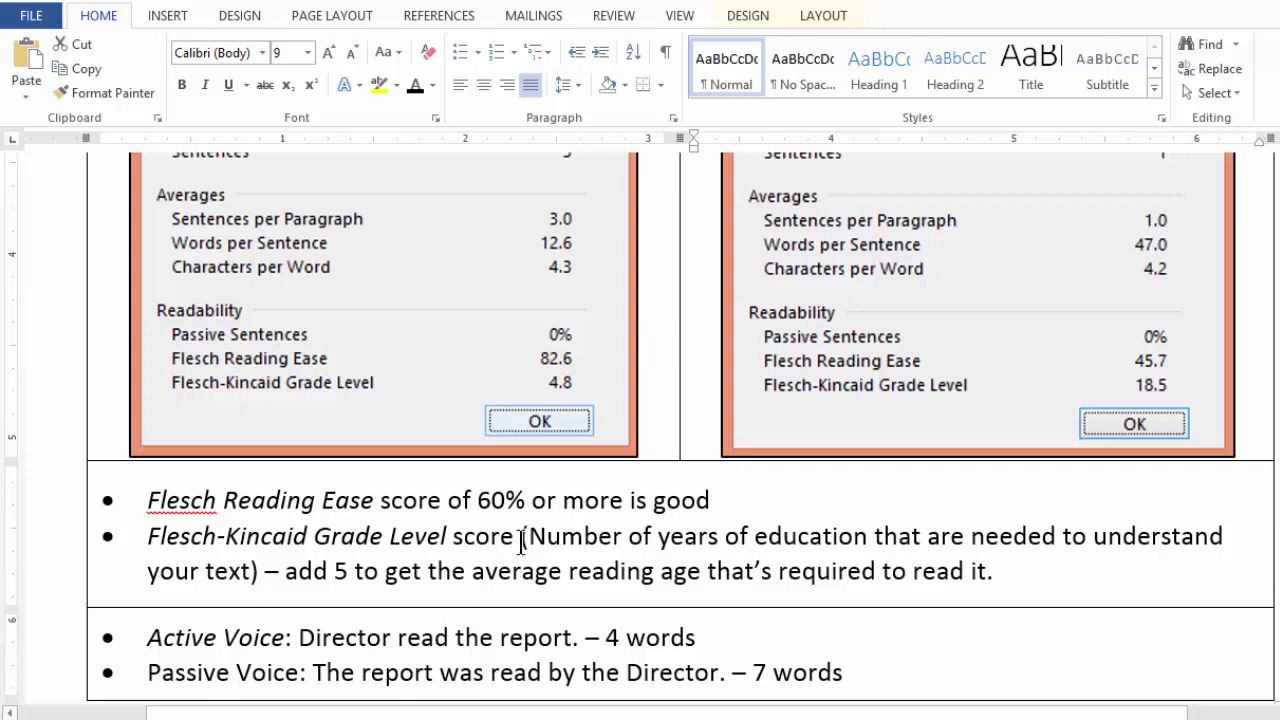
scroll(520, 531, "down", 5)
scroll(522, 541, "down", 5)
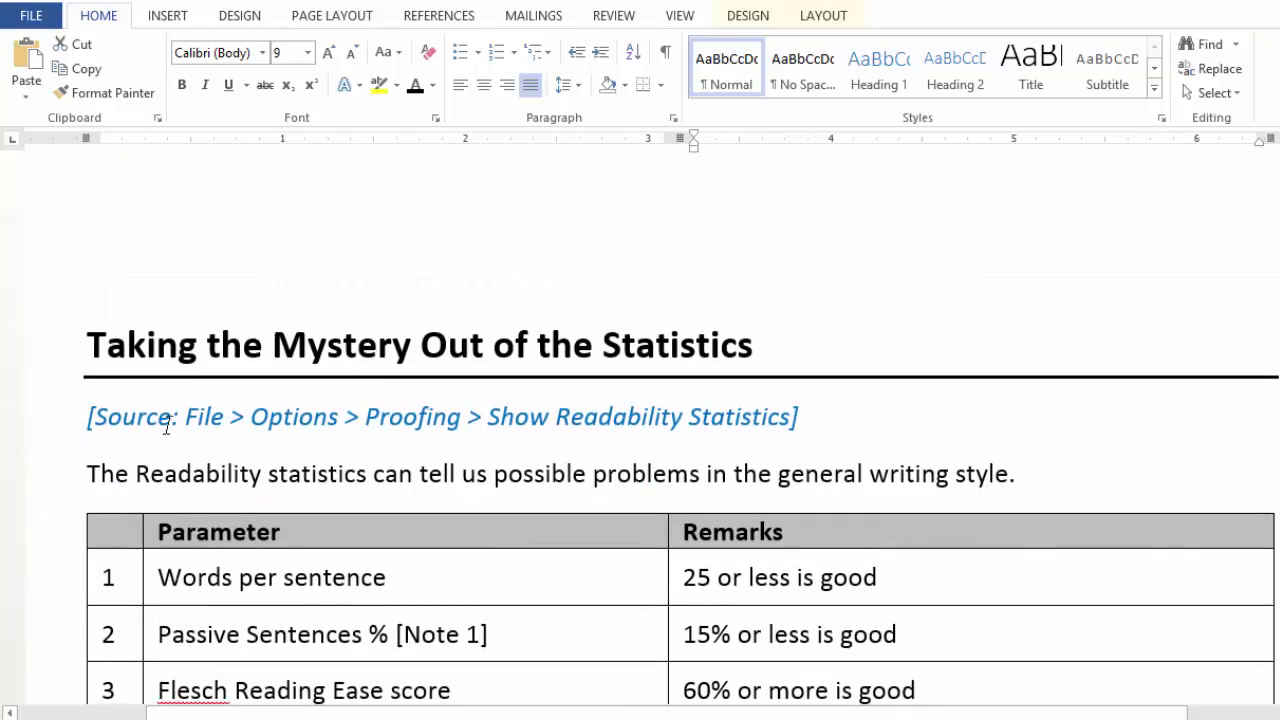
In Proofing options, enable 'Show readability statistics' with 'Check grammar with spelling' on, and confirm
left_click_drag(103, 410, 786, 414)
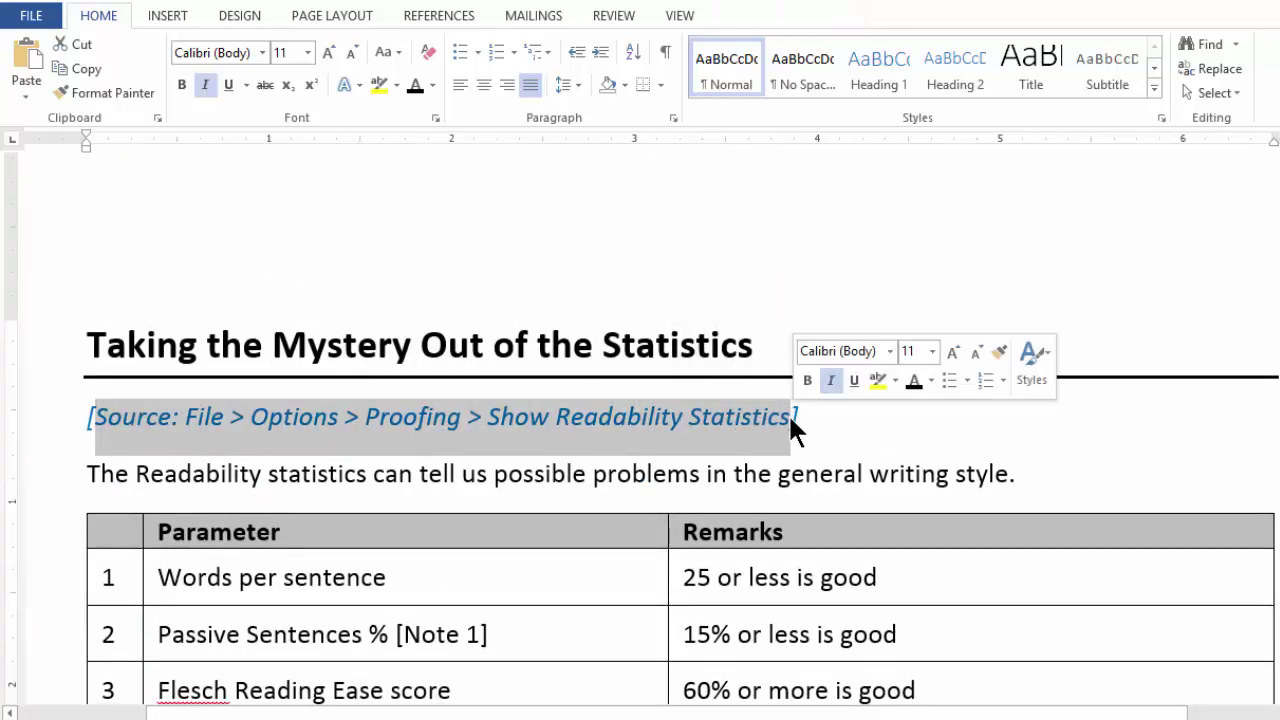
left_click(19, 20)
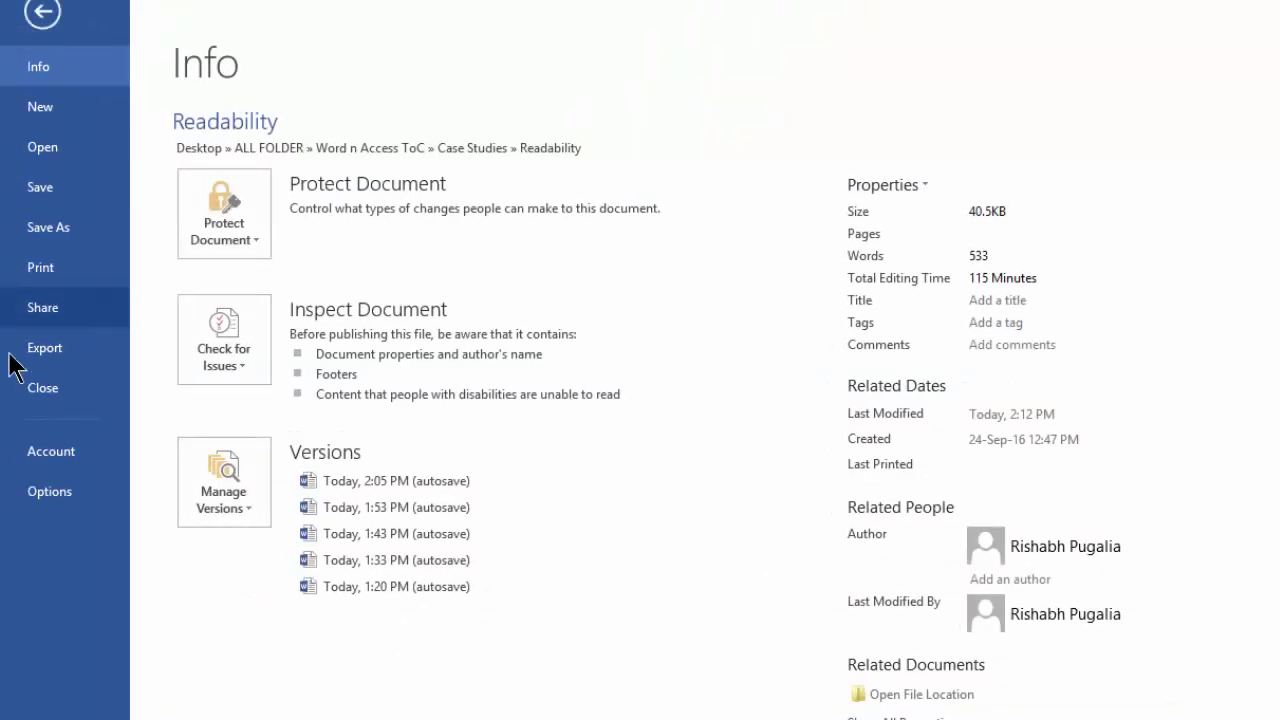
left_click(55, 492)
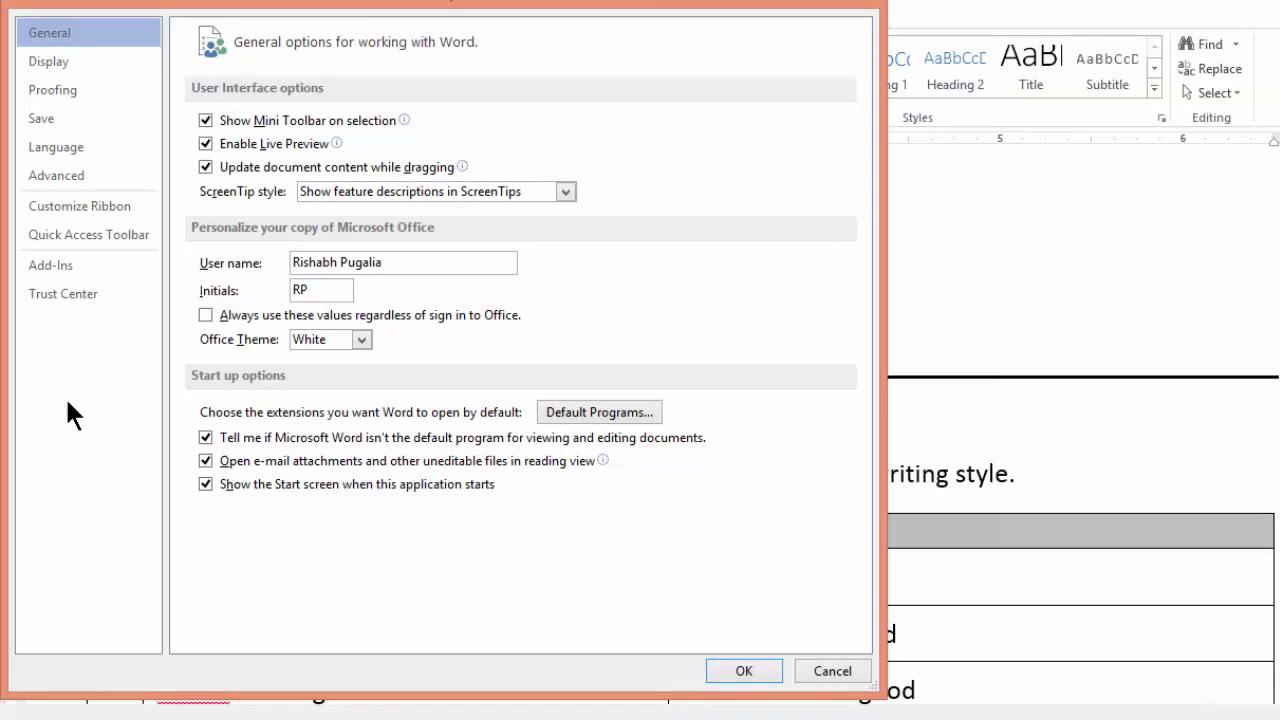
left_click(31, 93)
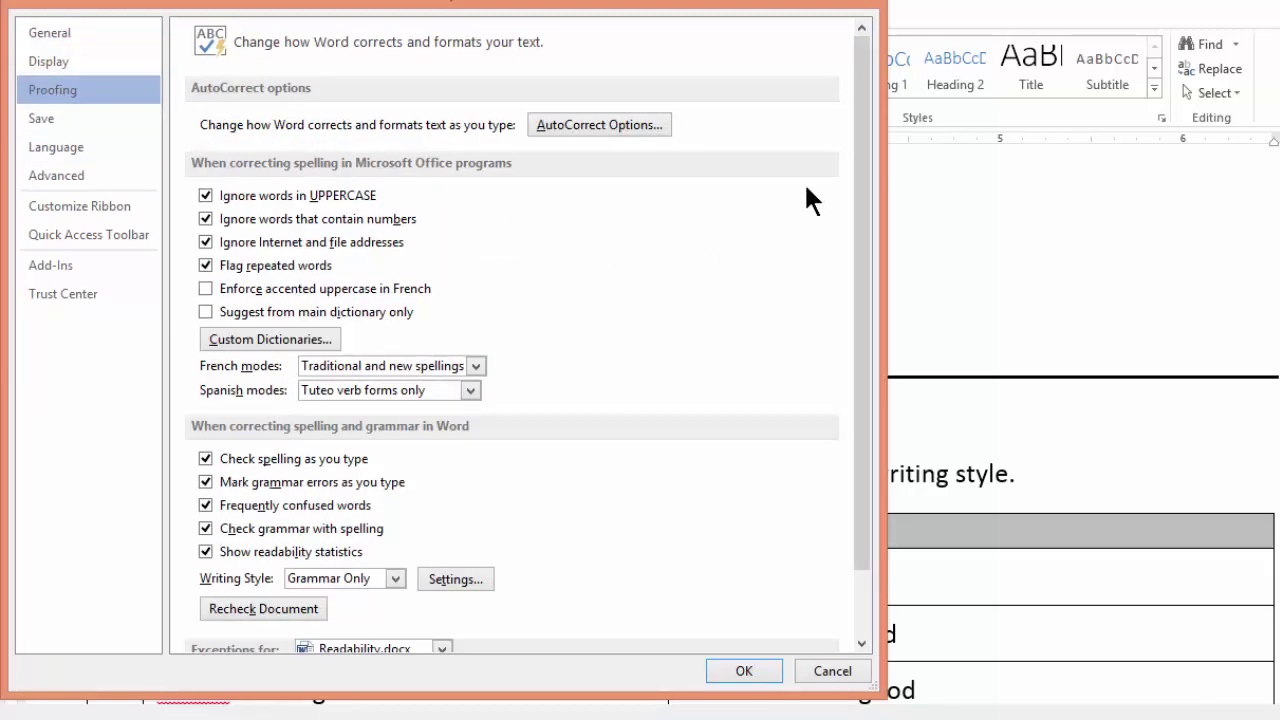
left_click_drag(860, 165, 860, 229)
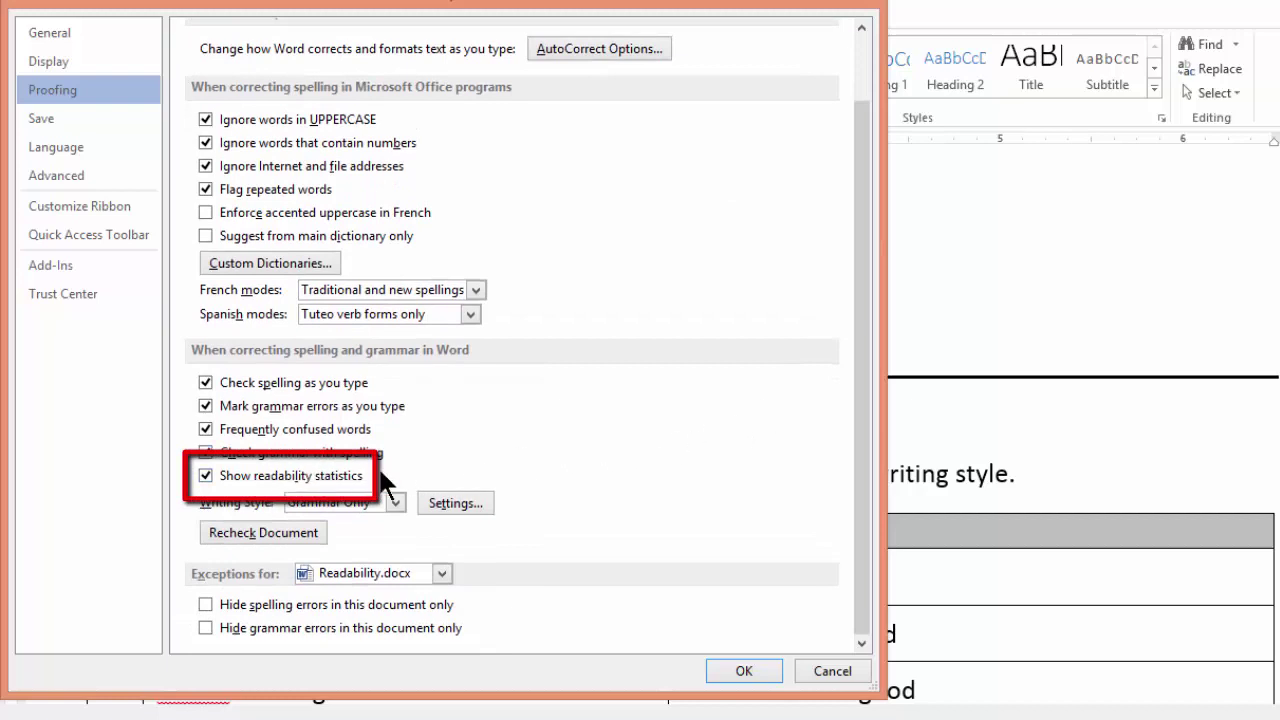
left_click(206, 476)
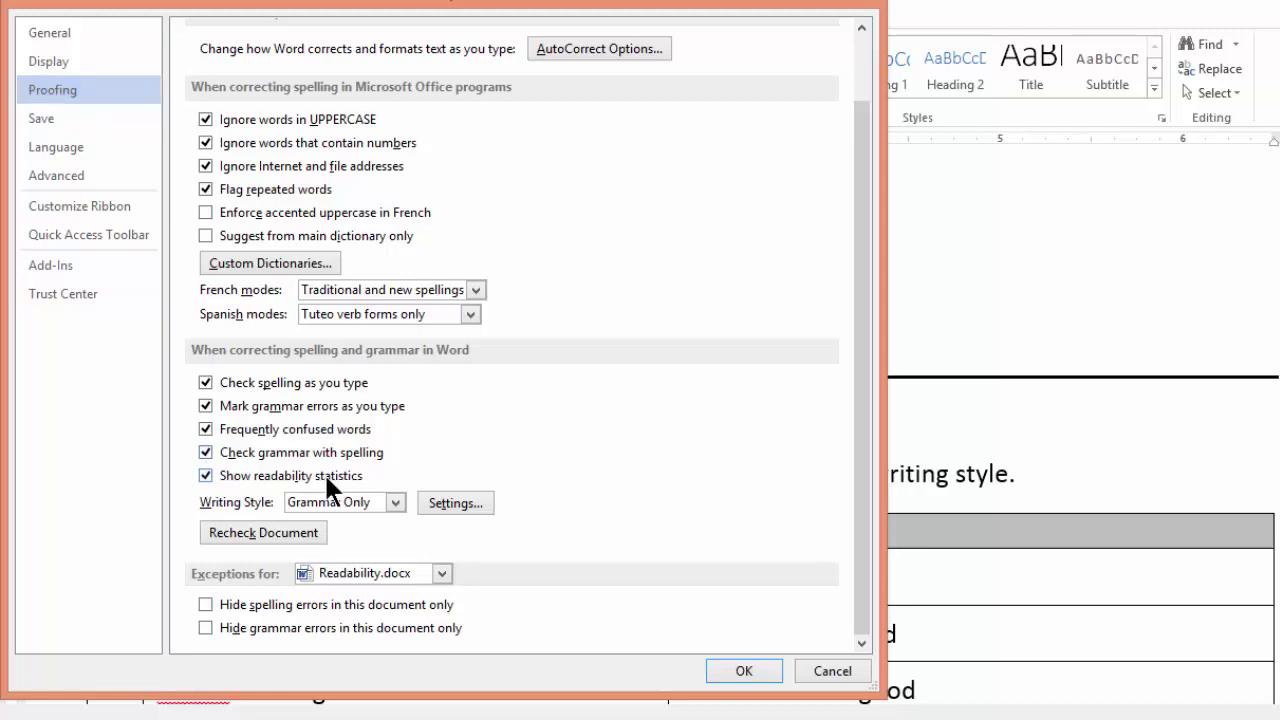
left_click(205, 457)
left_click(205, 455)
left_click(740, 673)
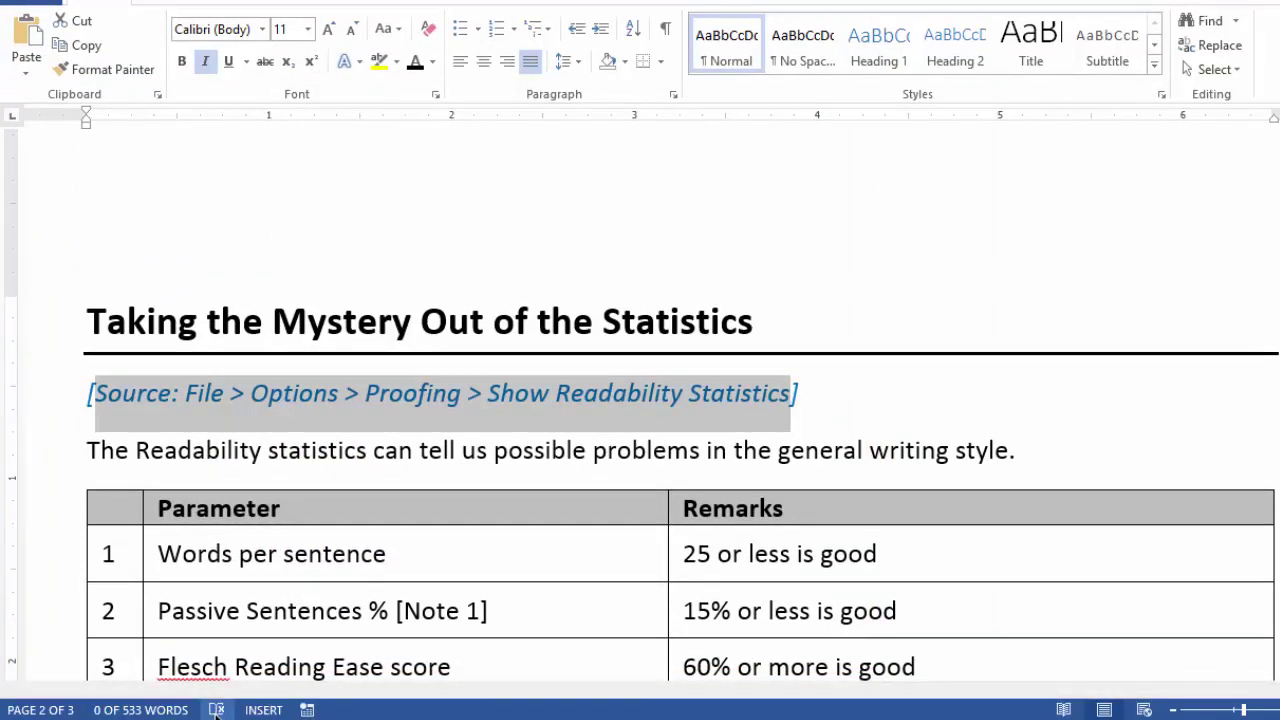
Spell-check the two Flesch bullets, ignoring all 'Flesch' flags; statistics show 10 words, 0 sentences
scroll(745, 336, "up", 8)
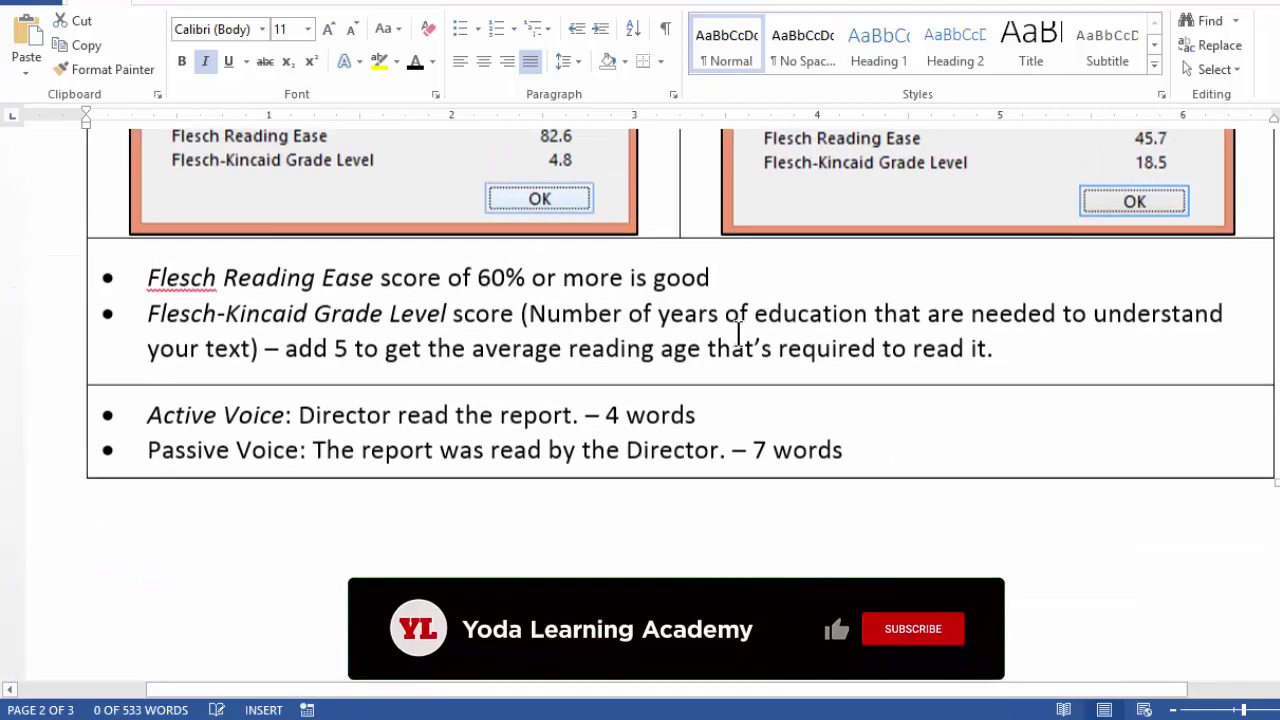
scroll(740, 342, "up", 5)
scroll(740, 362, "down", 5)
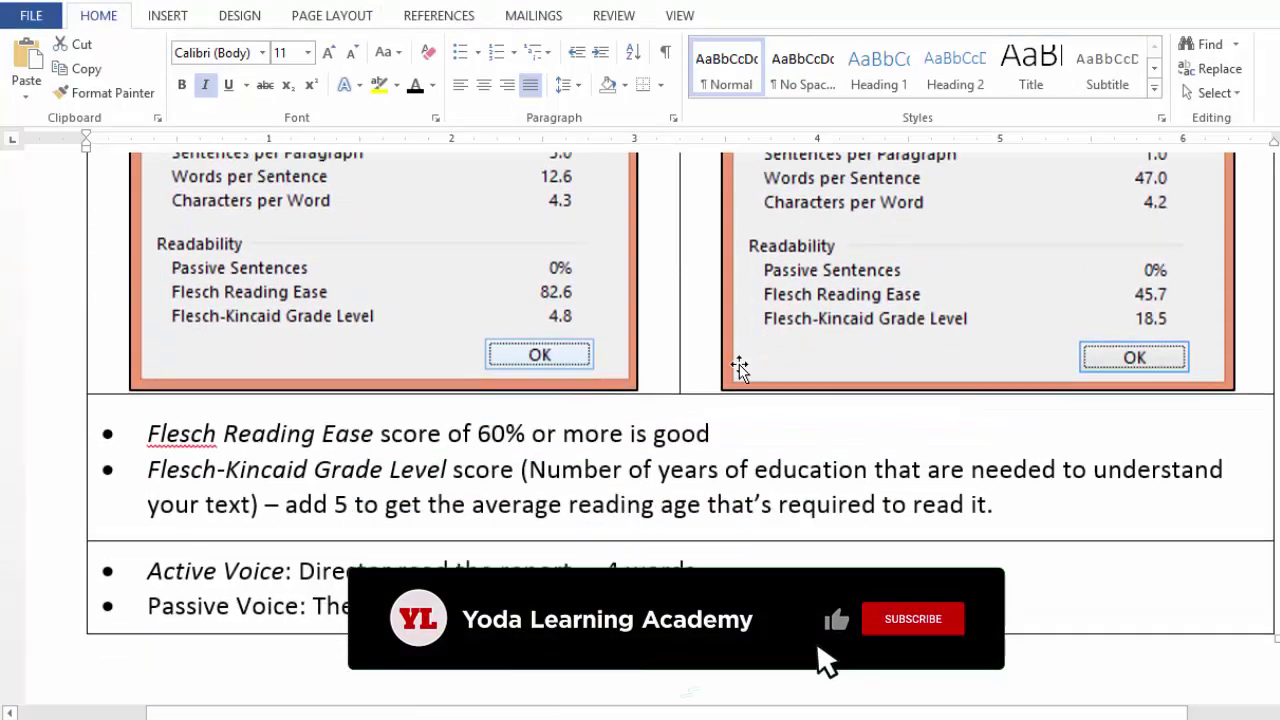
left_click_drag(1052, 401, 142, 322)
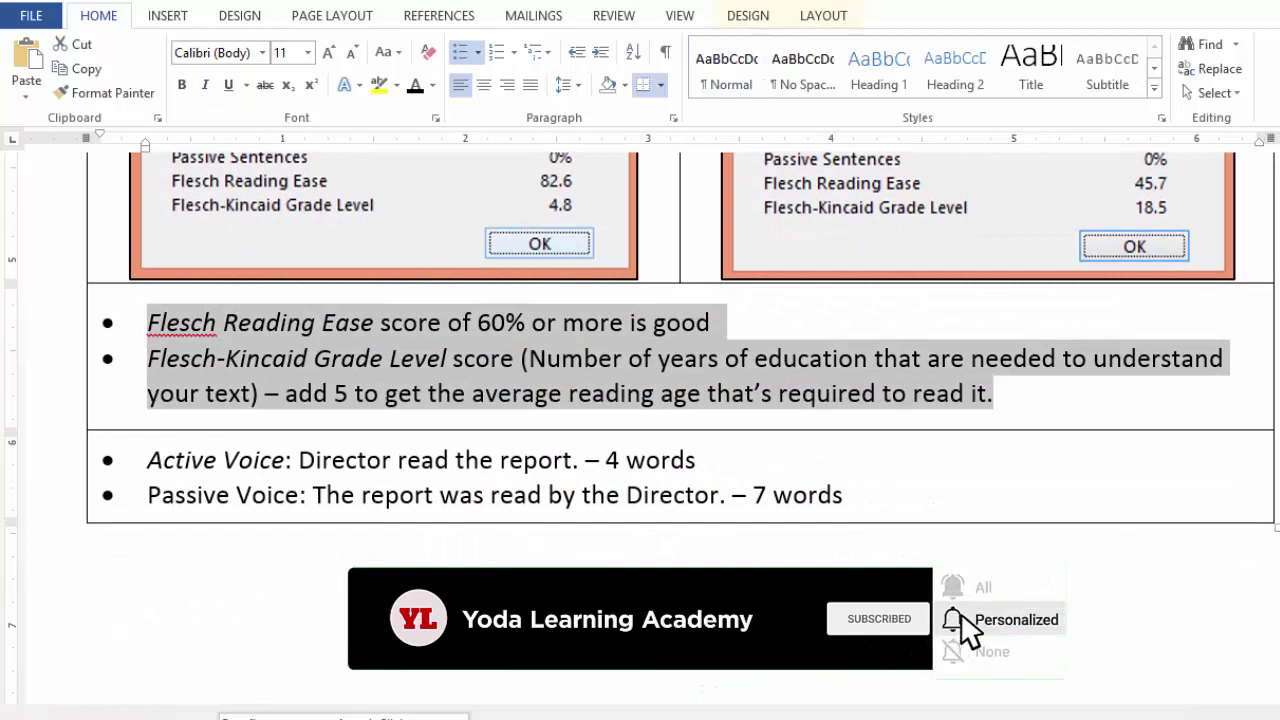
key("F7")
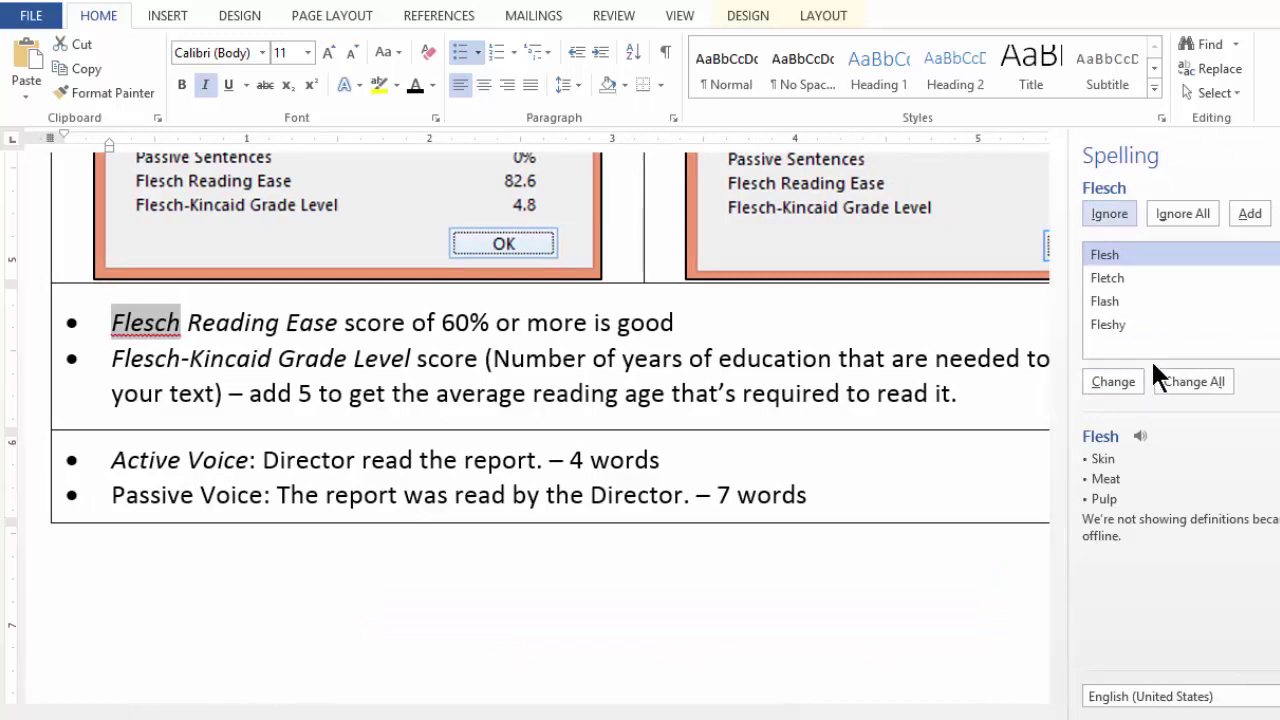
left_click(1160, 213)
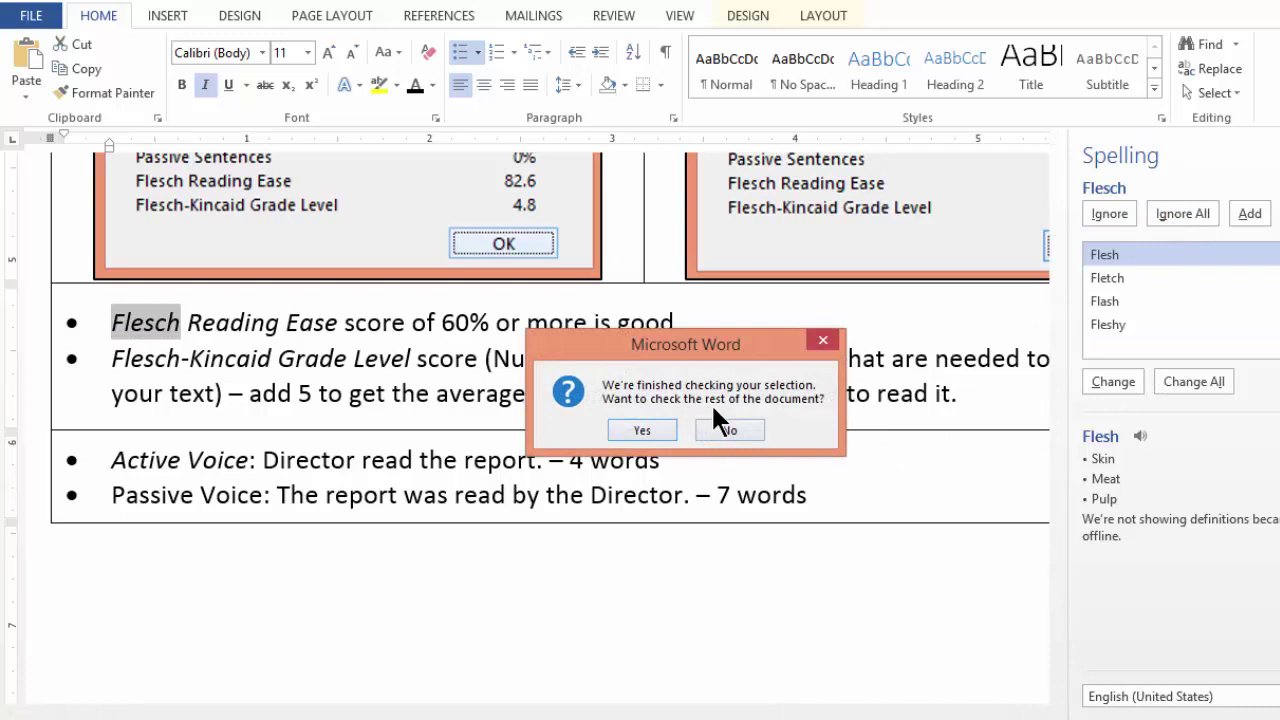
left_click(726, 431)
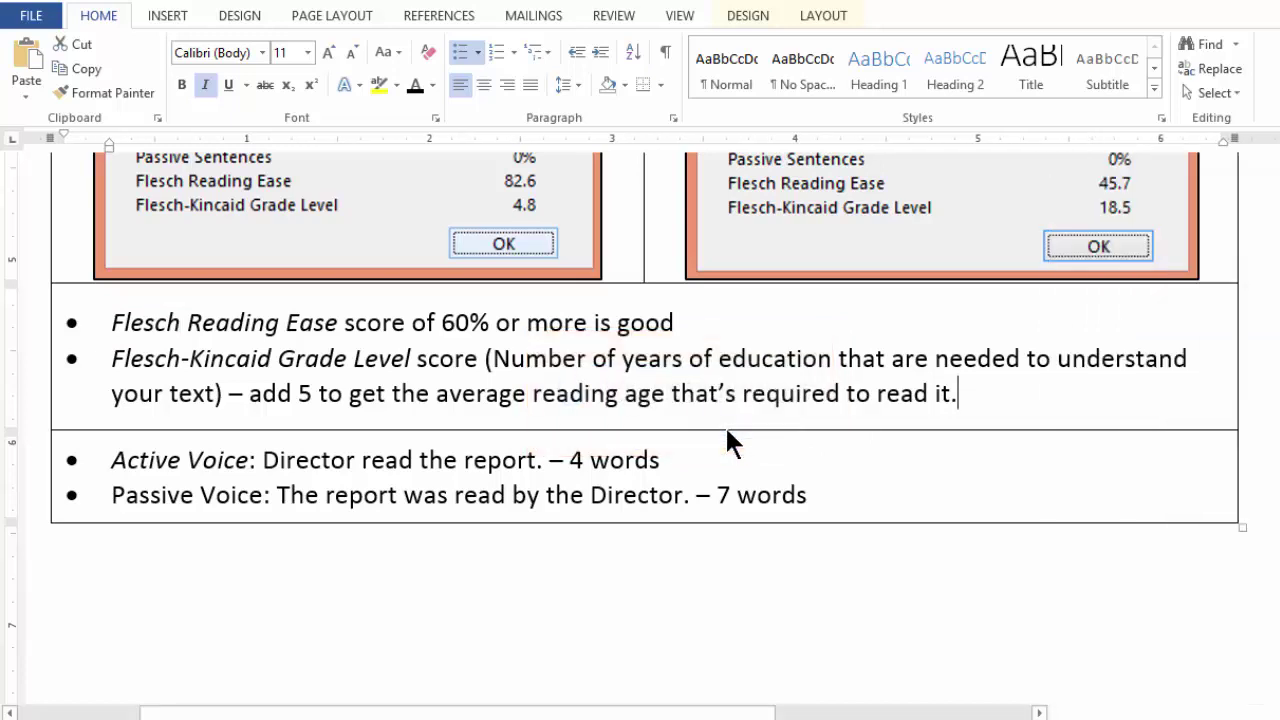
left_click(703, 432)
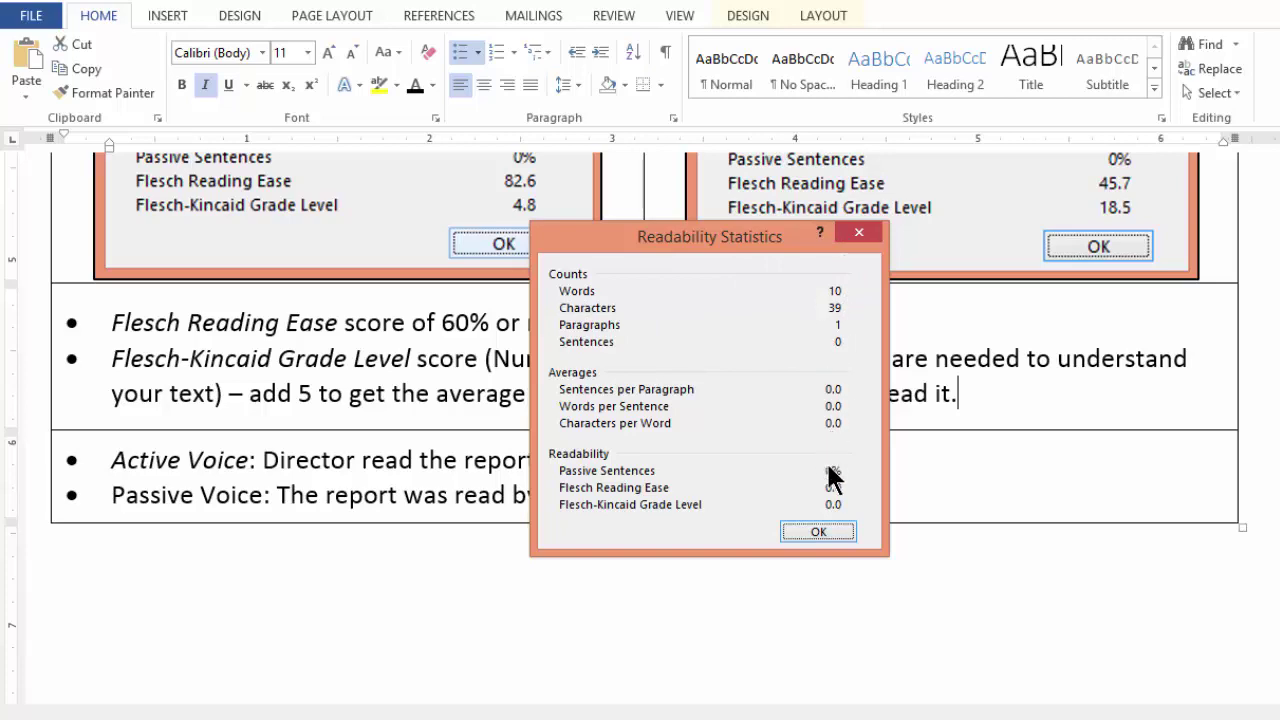
left_click(822, 530)
scroll(837, 434, "up", 10)
Rerun F7 on paragraph 2 (47 words, Reading Ease 45.7, grade 18.5), then page down
left_click_drag(763, 345, 652, 230)
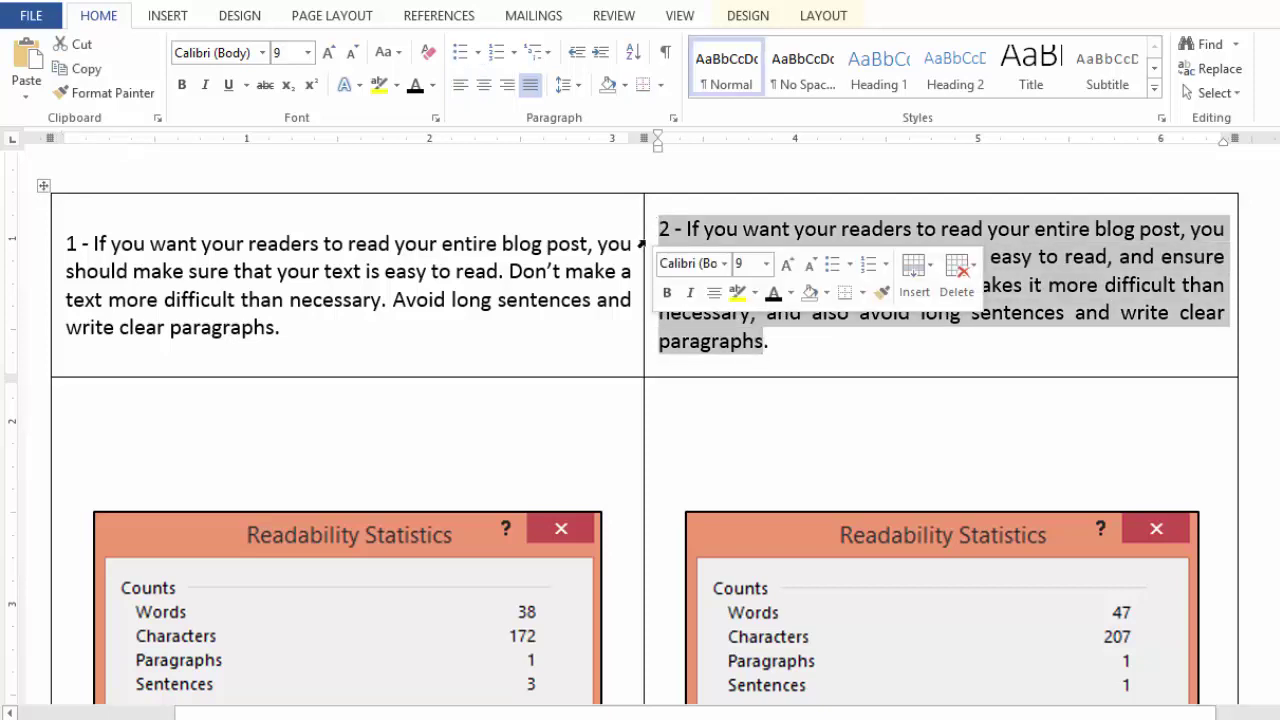
key("F7")
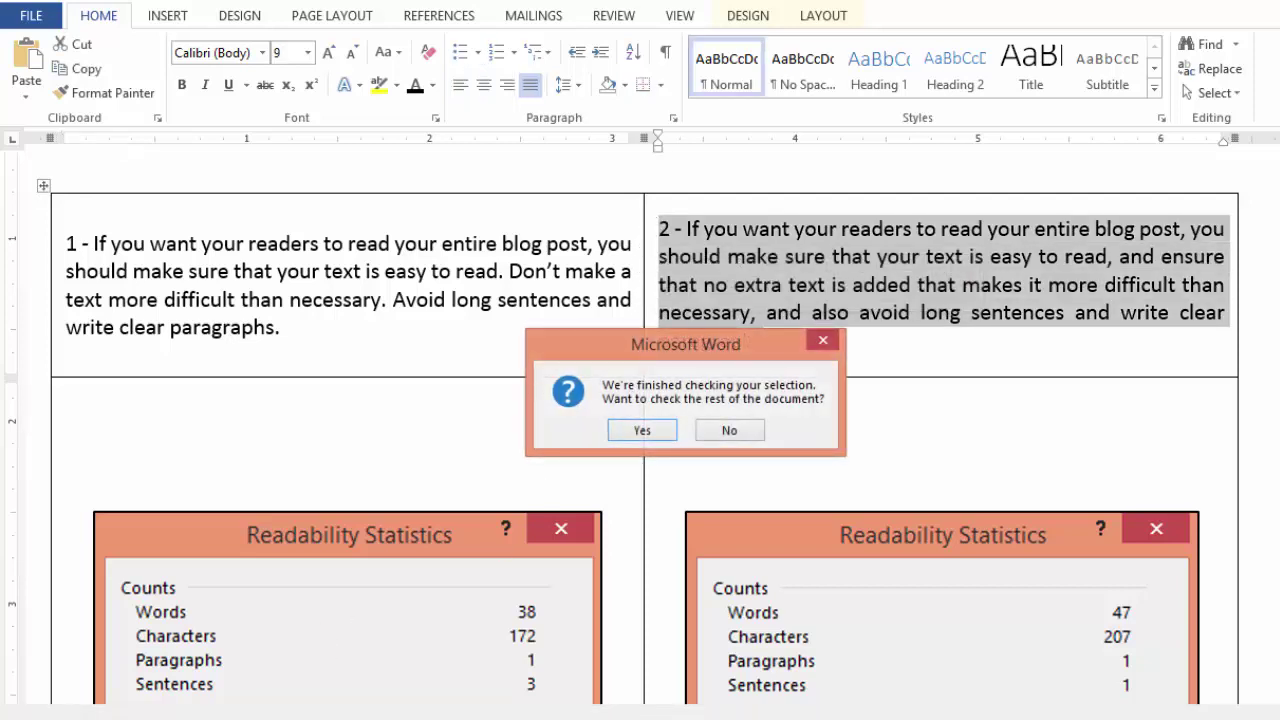
left_click(715, 428)
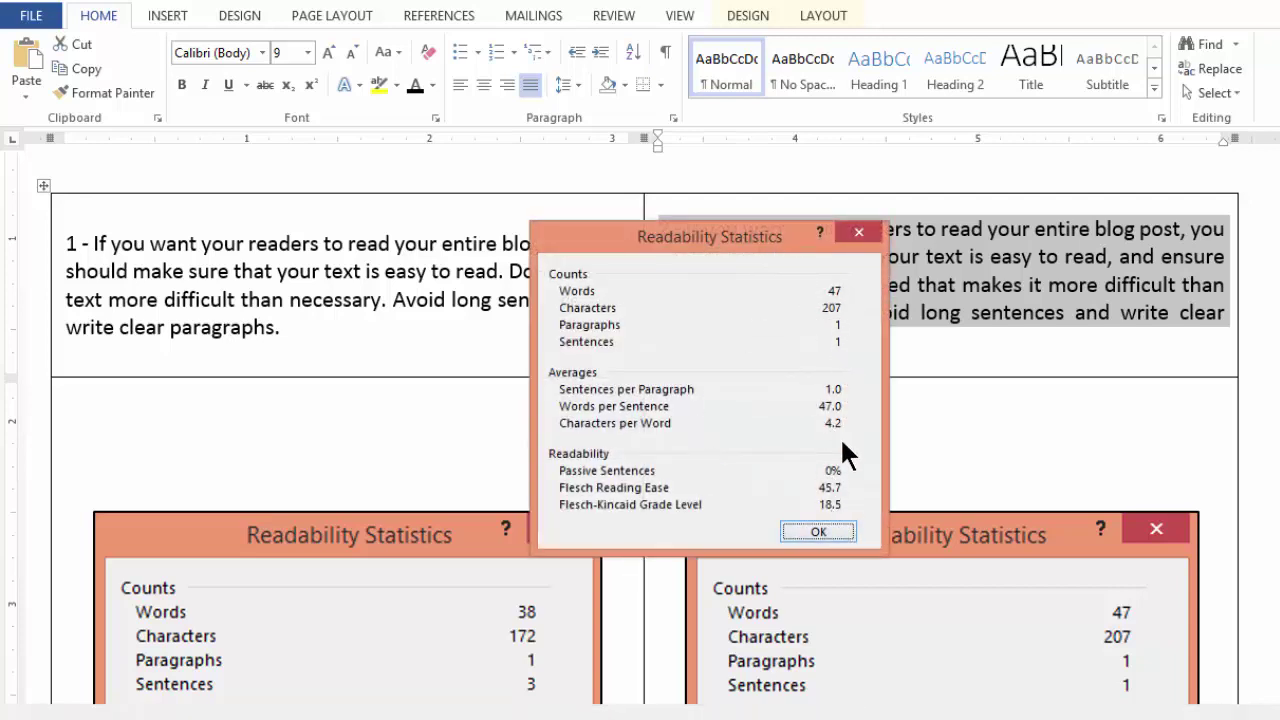
left_click(857, 236)
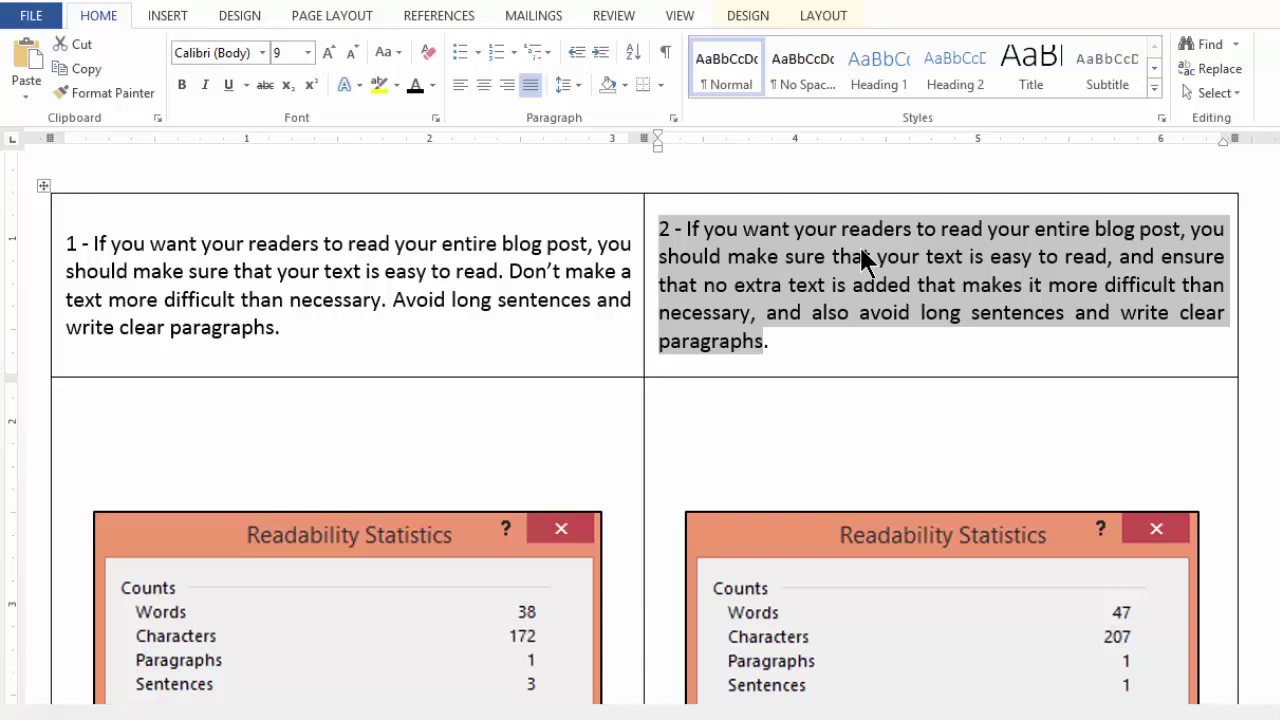
key("Page_Down")
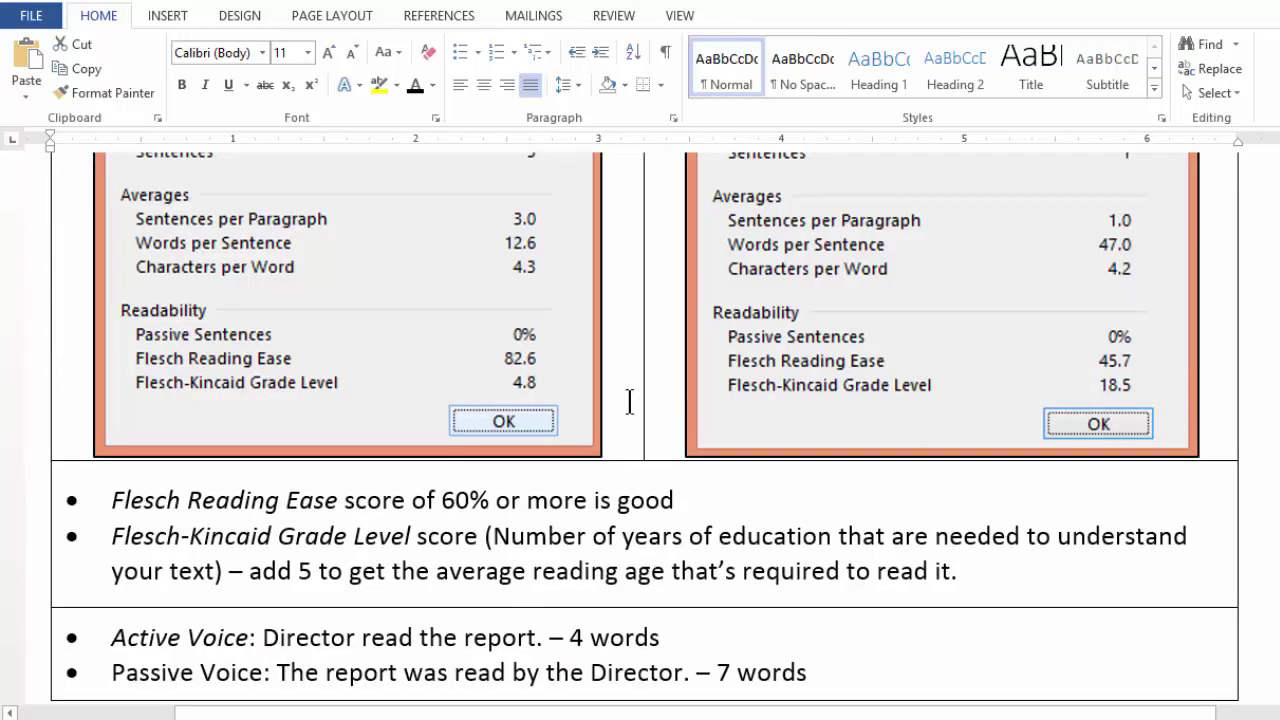